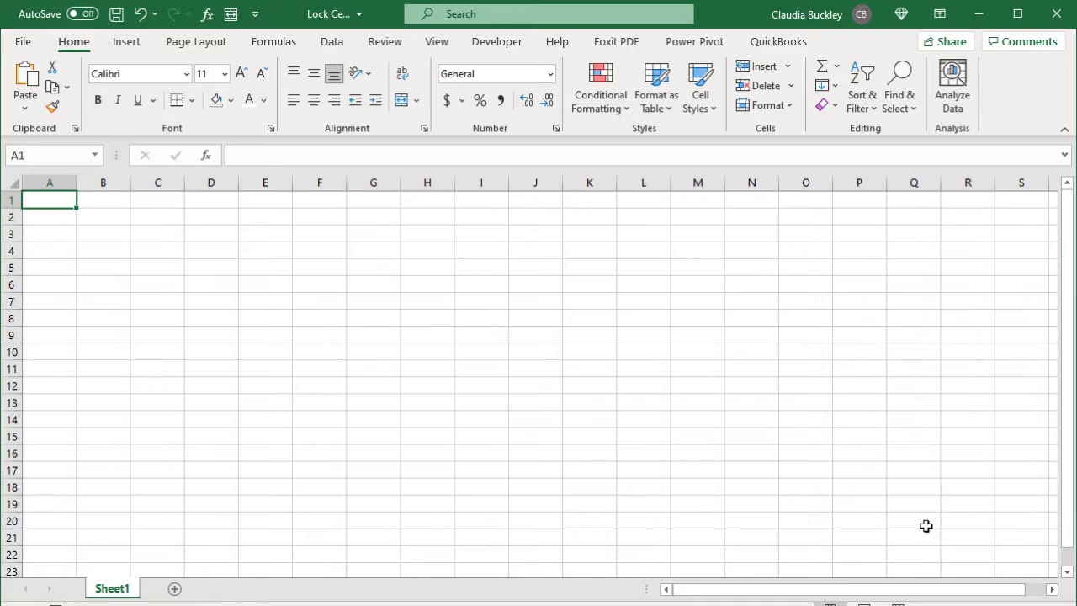
Step: Check the Locked protection setting for all cells on Sheet1, leaving it unchanged
{"action": "key", "text": "ctrl+a"}
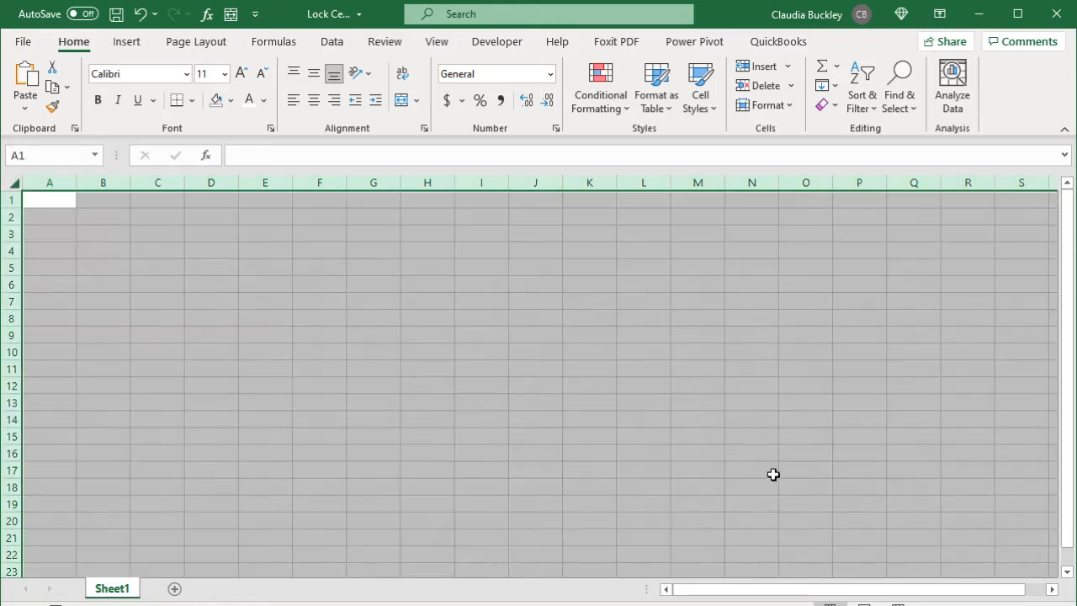
{"action": "right_click", "coordinate": [606, 365]}
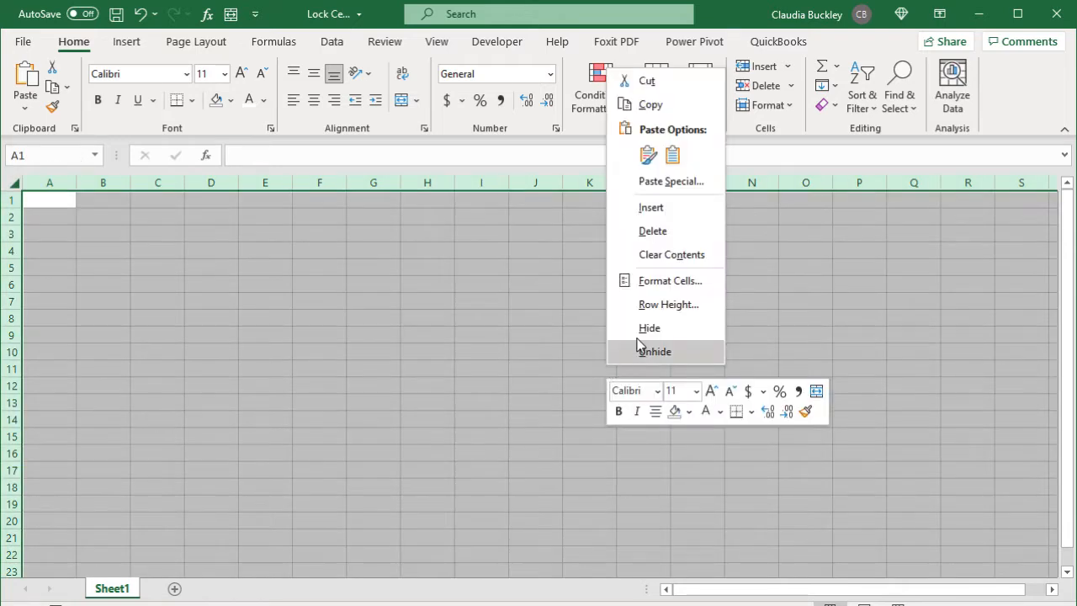
{"action": "left_click", "coordinate": [670, 281]}
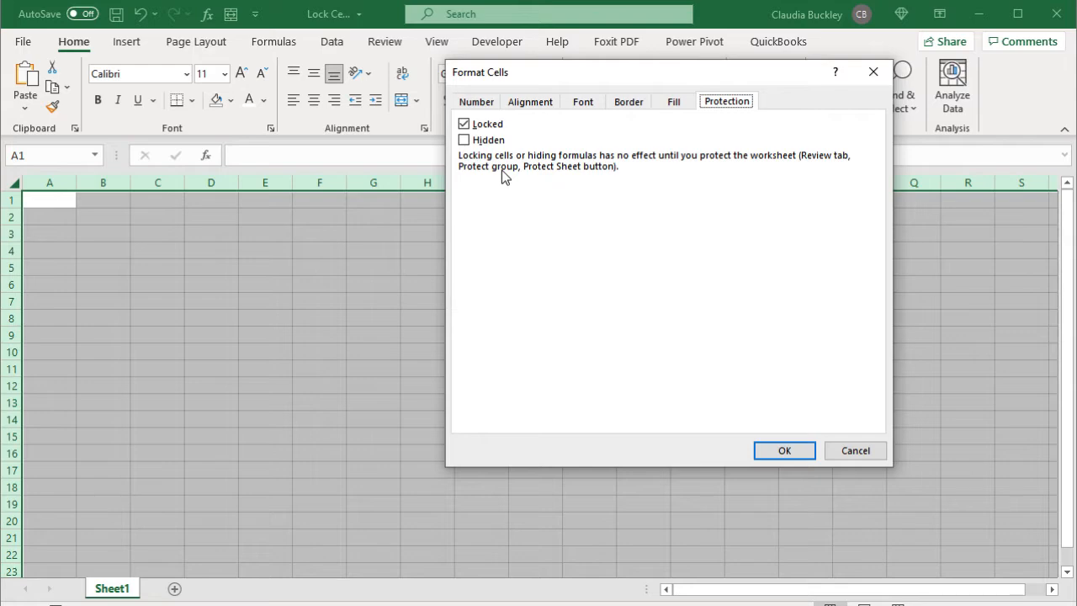
{"action": "key", "text": "Return"}
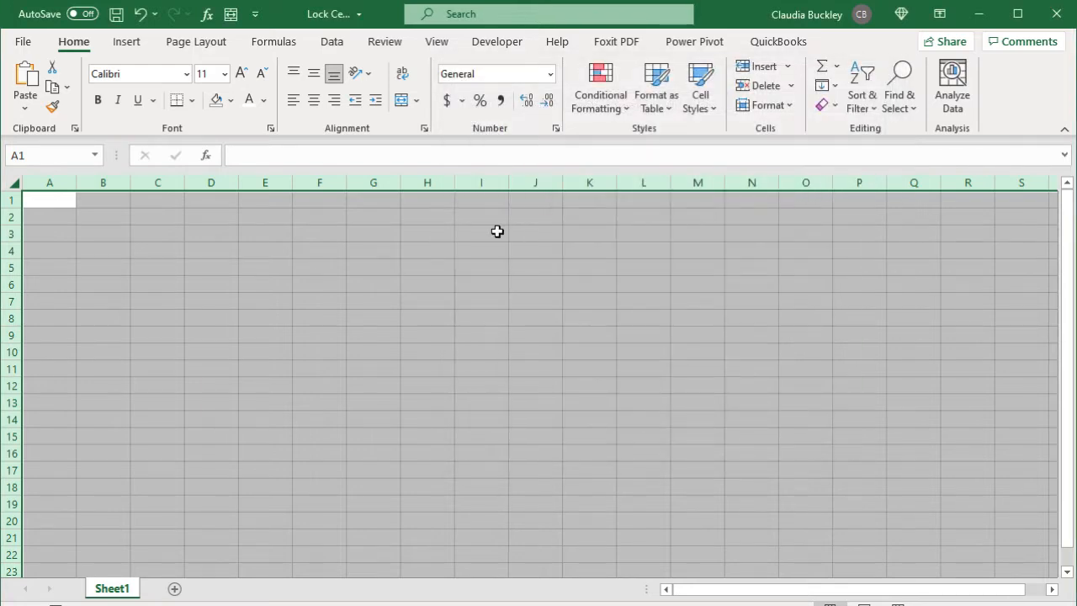
{"action": "left_click", "coordinate": [495, 231]}
Step: Start Protect Sheet and keep selecting locked and unlocked cells allowed
{"action": "left_click", "coordinate": [383, 44]}
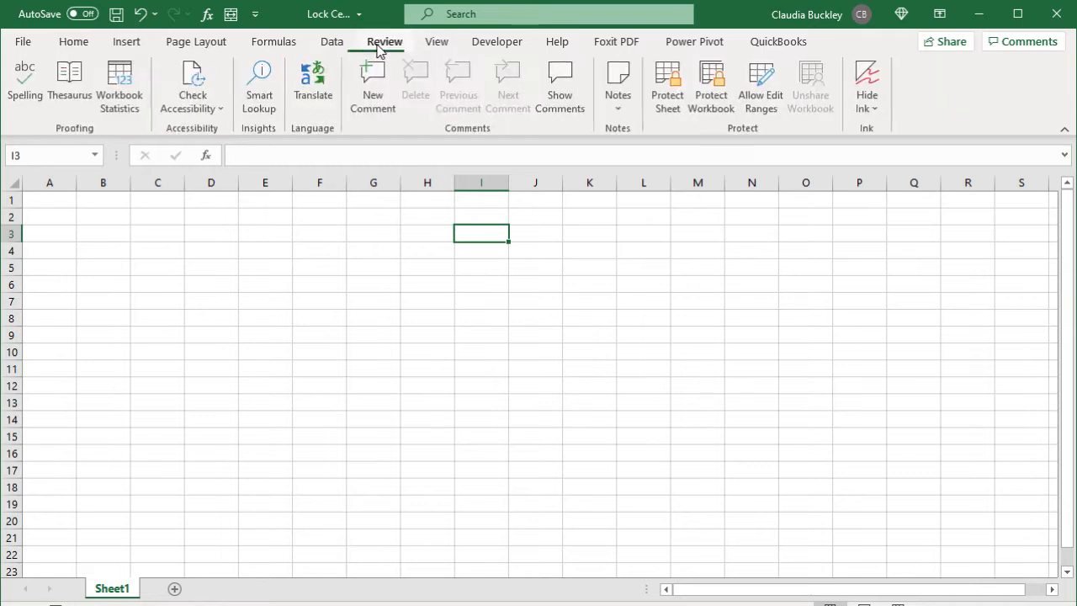
{"action": "left_click", "coordinate": [666, 94]}
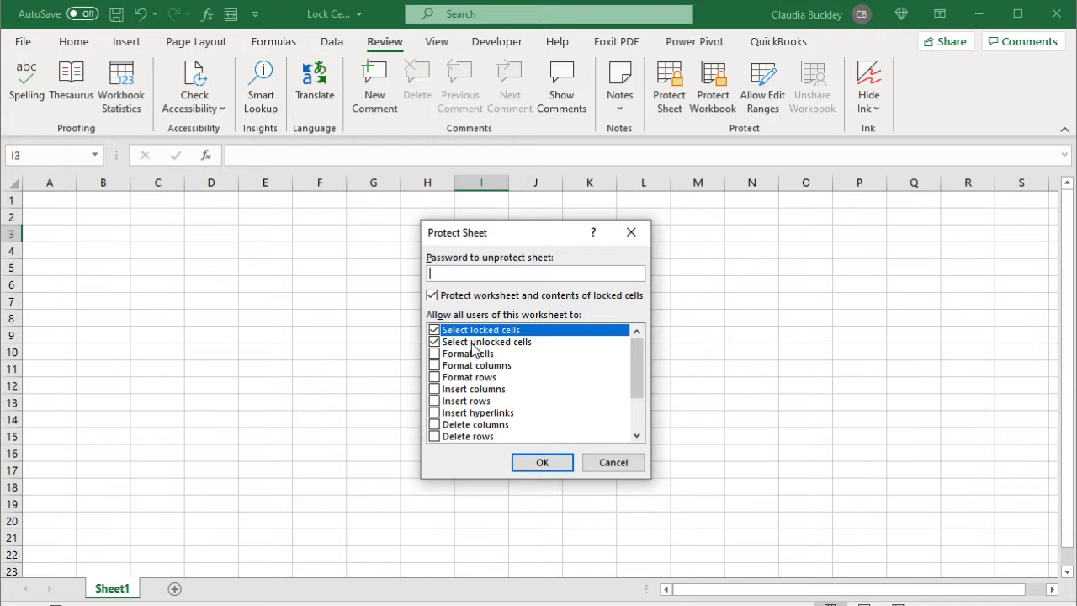
{"action": "left_click", "coordinate": [434, 330]}
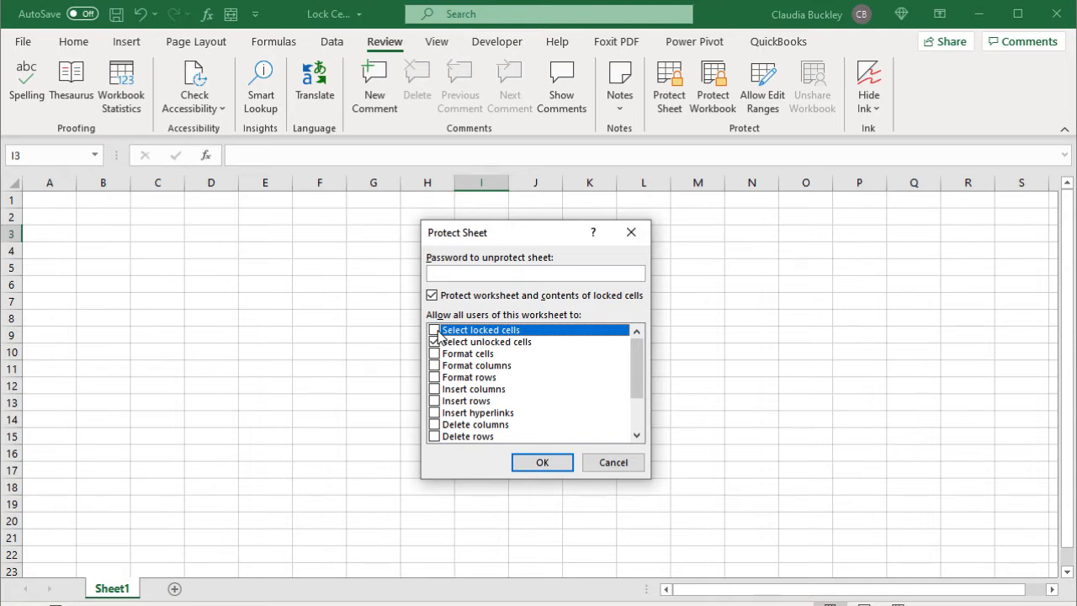
{"action": "left_click", "coordinate": [437, 342]}
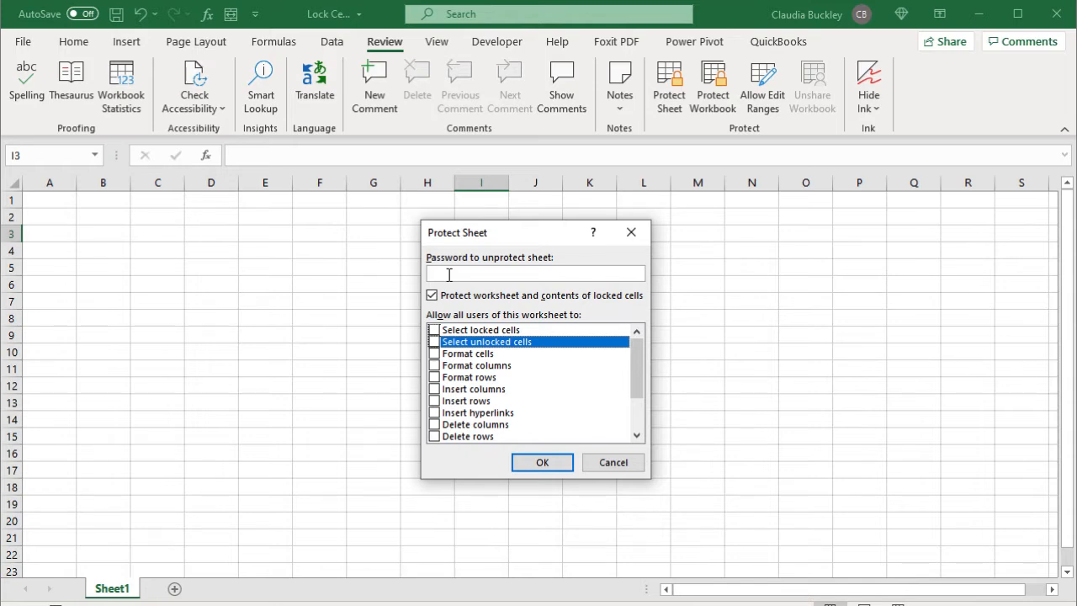
{"action": "left_click", "coordinate": [434, 329]}
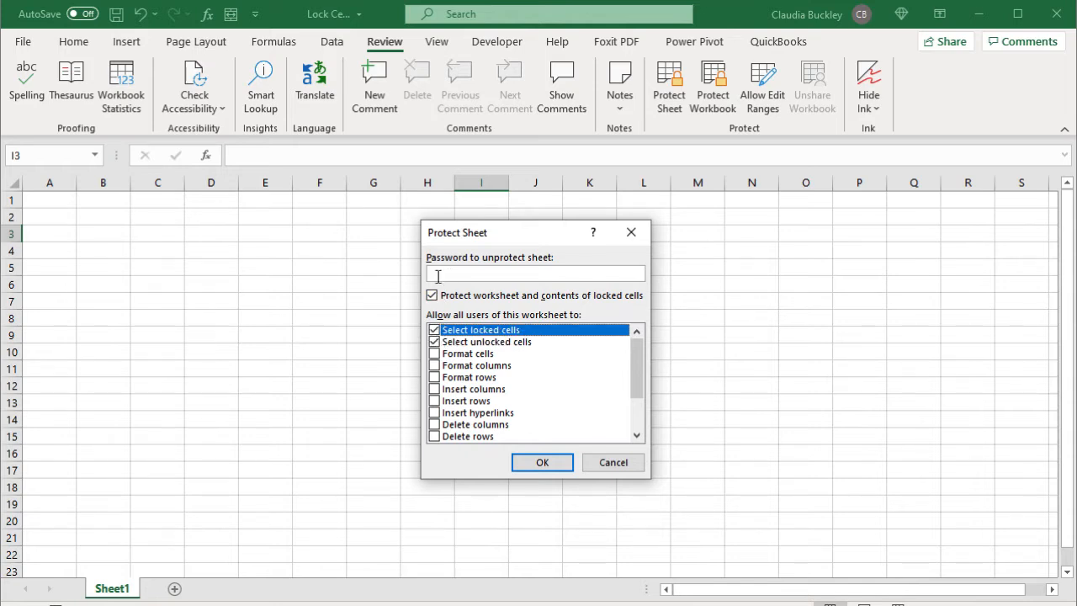
Step: Enter and confirm the sheet password to finish protecting Sheet1
{"action": "left_click", "coordinate": [480, 268]}
{"action": "type", "text": "123"}
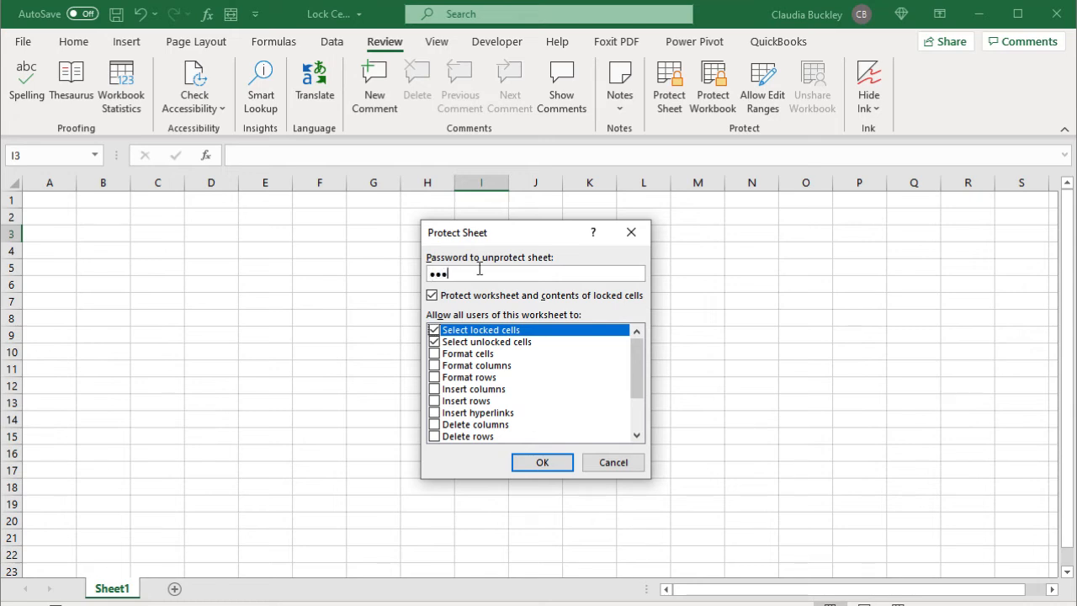
{"action": "type", "text": "4"}
{"action": "left_click", "coordinate": [557, 467]}
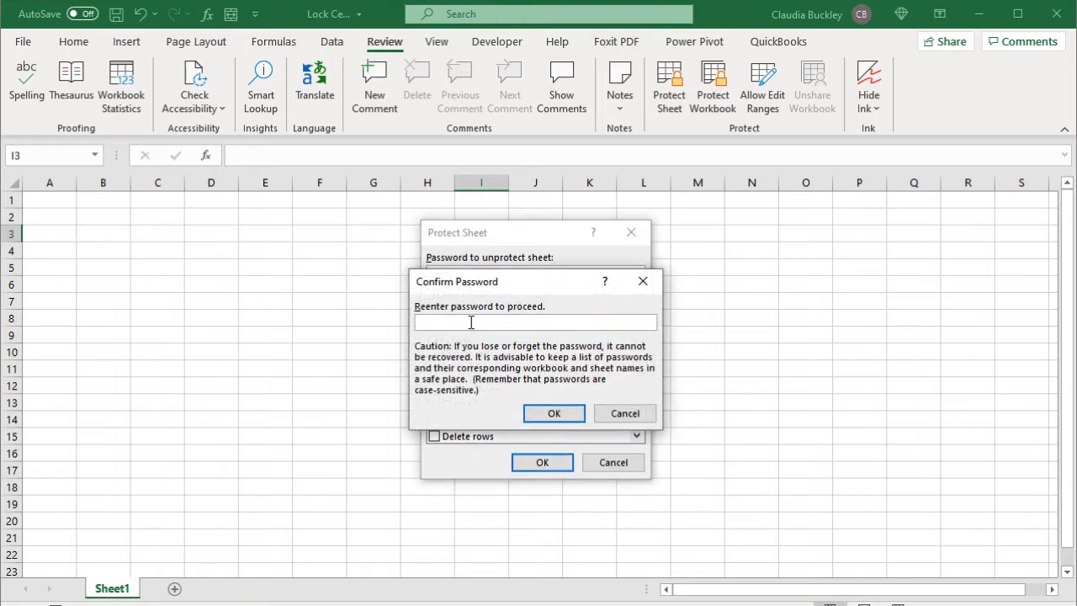
{"action": "type", "text": "1234"}
{"action": "left_click", "coordinate": [535, 415]}
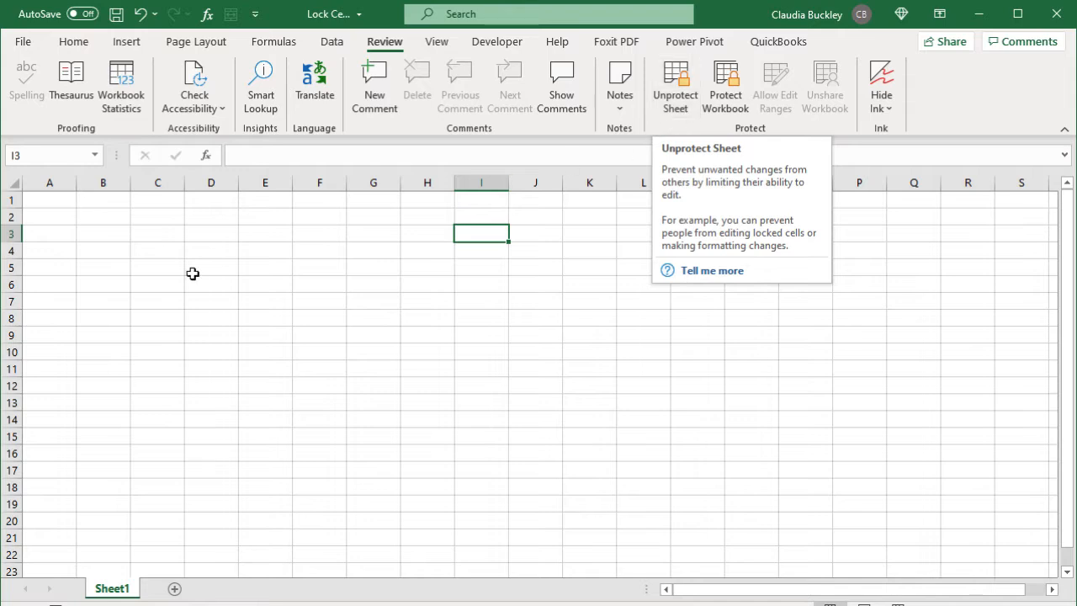
Step: Try editing C4 and dismiss the protected-sheet warning
{"action": "left_click", "coordinate": [152, 250]}
{"action": "double_click", "coordinate": [151, 250]}
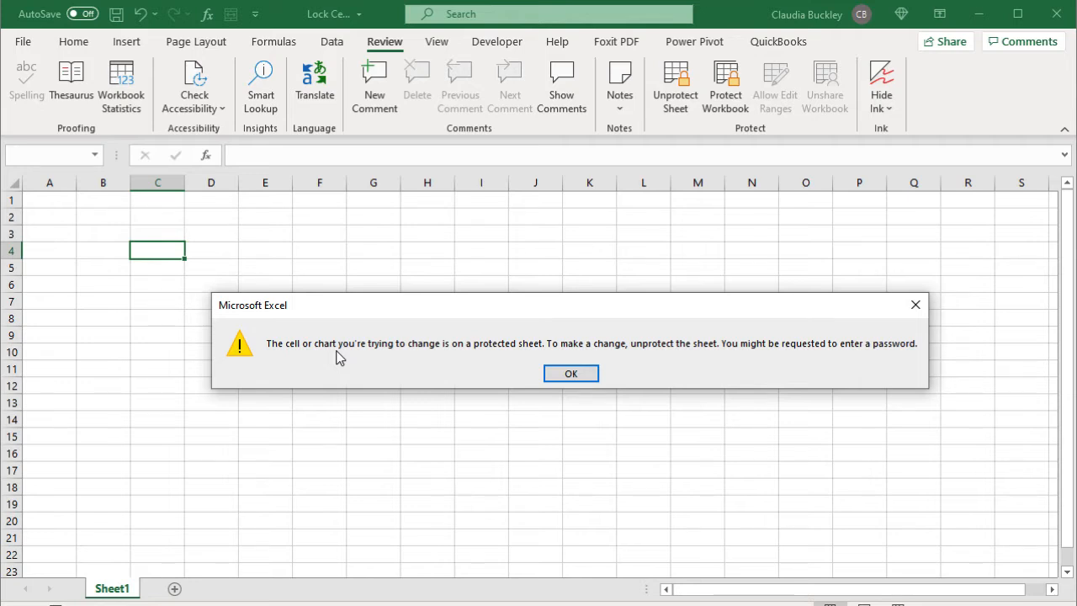
{"action": "left_click", "coordinate": [571, 374]}
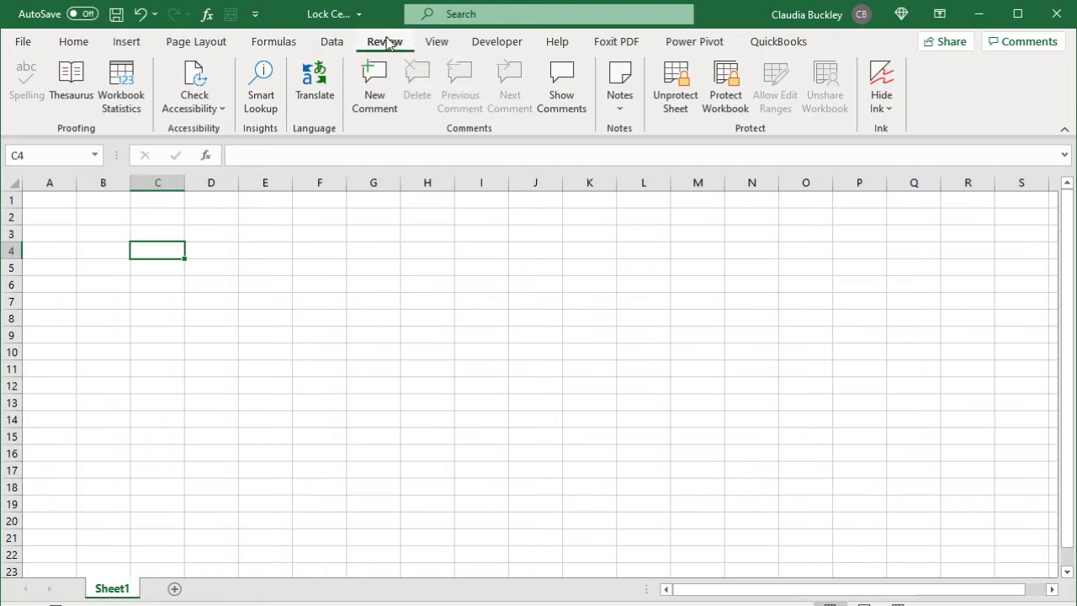
Step: Unprotect Sheet1 with its password, then cancel the test entry in C4
{"action": "left_click", "coordinate": [676, 99]}
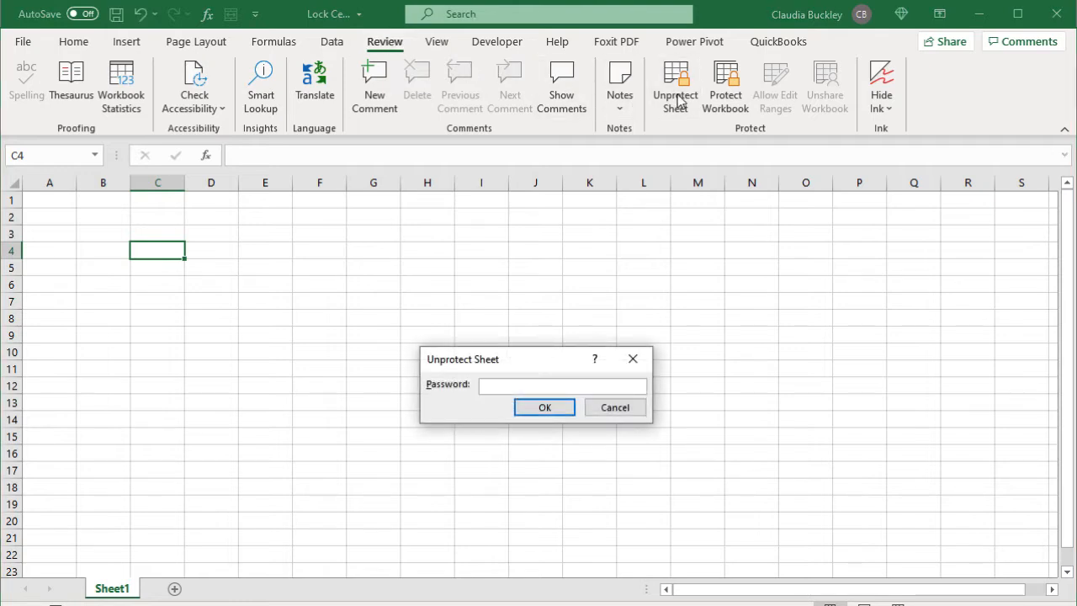
{"action": "type", "text": "1234"}
{"action": "left_click", "coordinate": [558, 409]}
{"action": "type", "text": "d"}
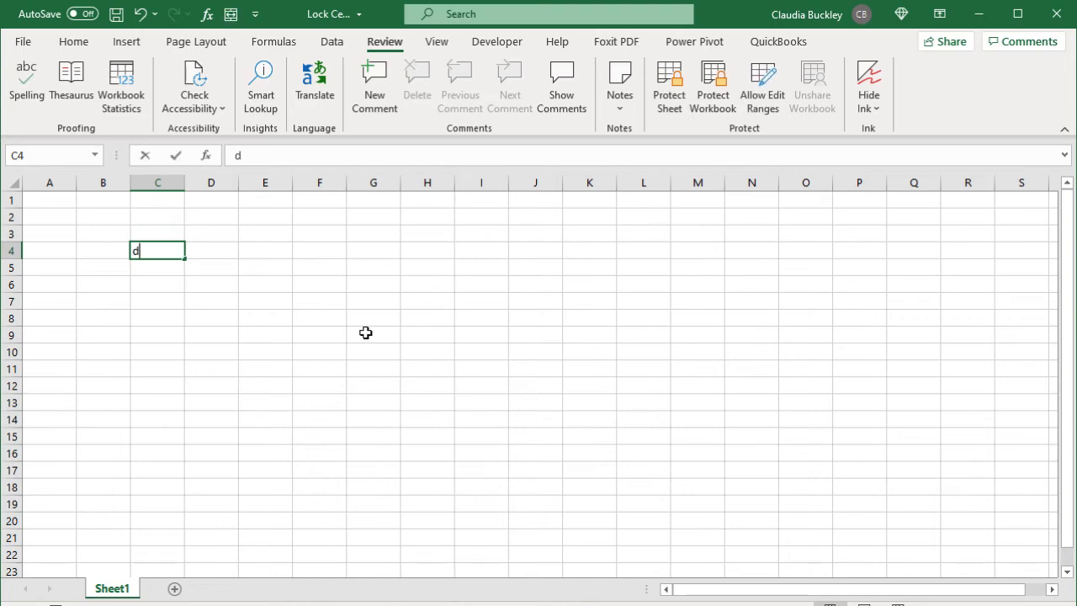
{"action": "key", "text": "Escape"}
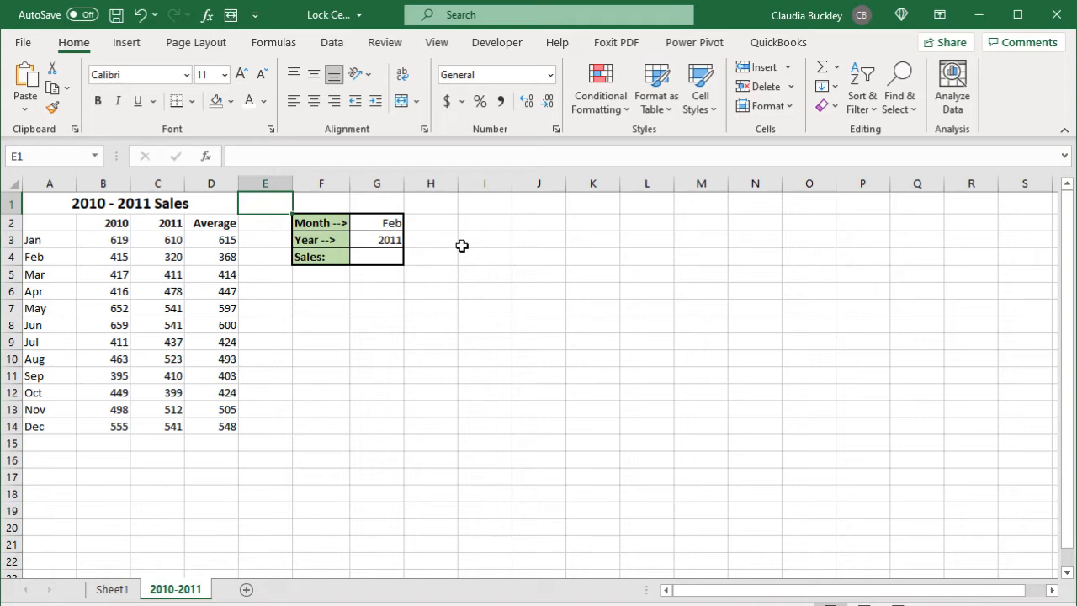
Step: Turn off Locked for every cell on the 2010-2011 sheet
{"action": "left_click", "coordinate": [459, 268]}
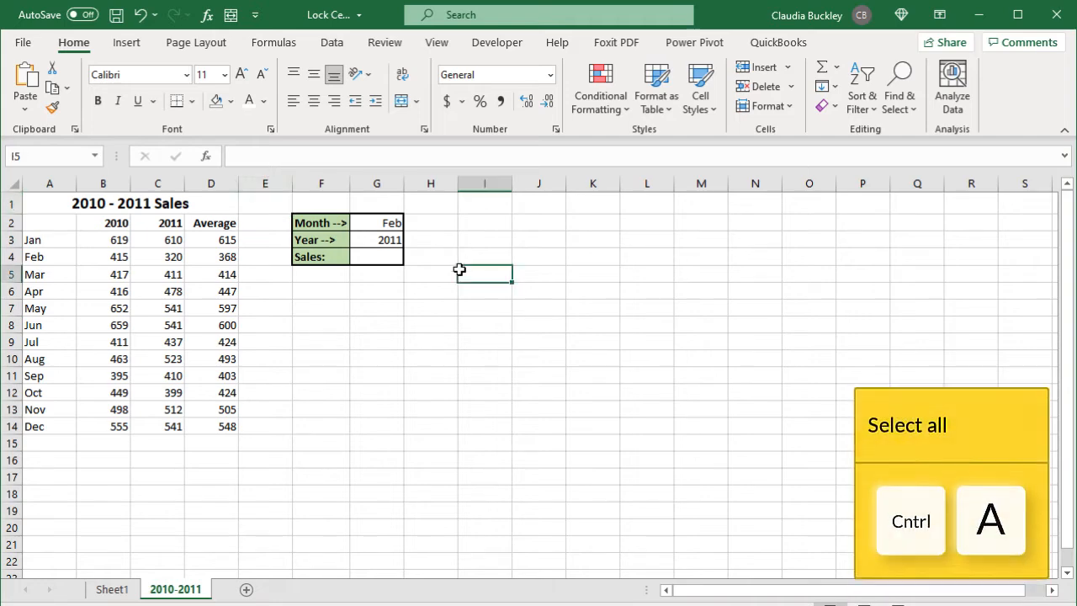
{"action": "key", "text": "ctrl+a"}
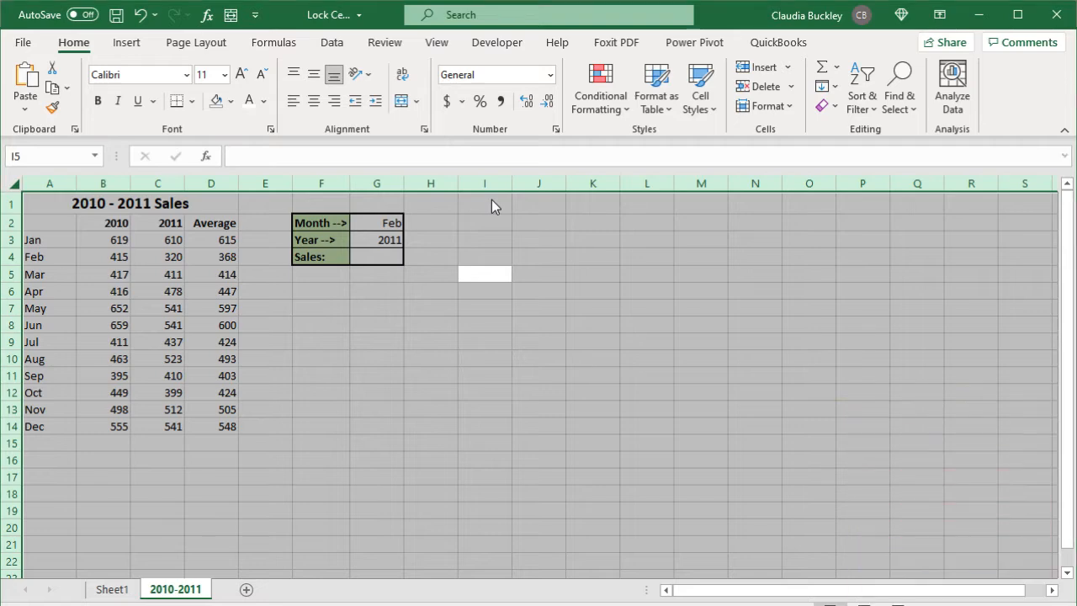
{"action": "key", "text": "ctrl+1"}
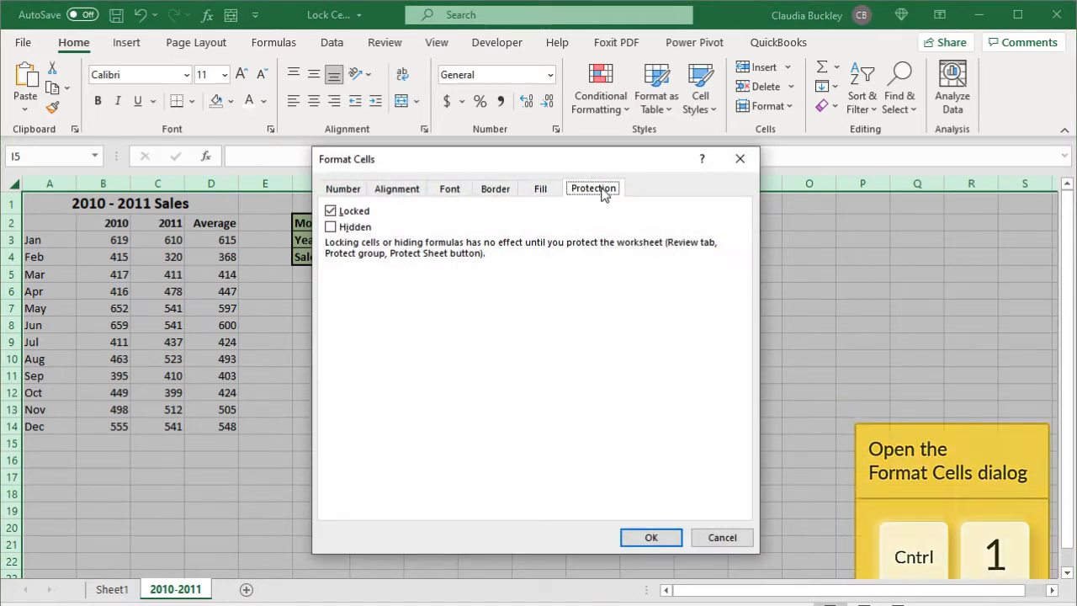
{"action": "left_click", "coordinate": [354, 213]}
{"action": "left_click", "coordinate": [644, 537]}
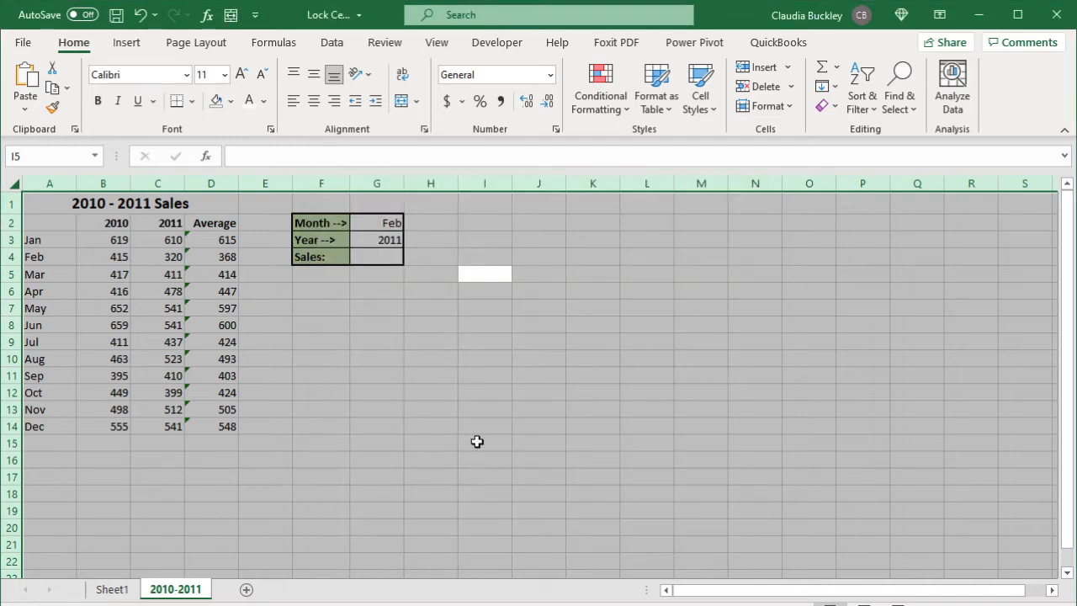
{"action": "left_click", "coordinate": [392, 359]}
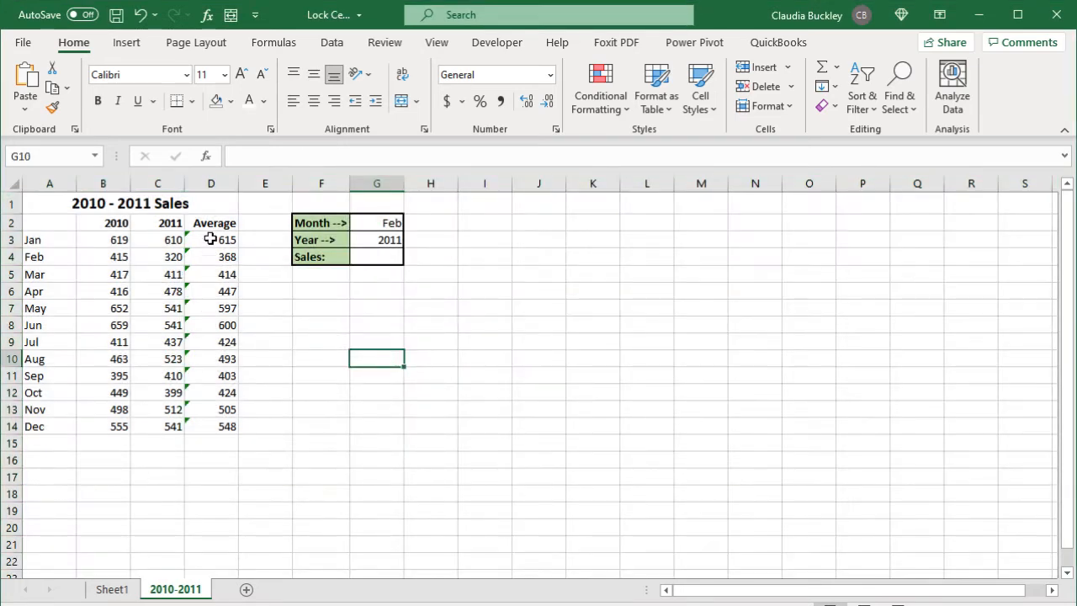
Step: Turn Locked back on for the Average formula cells D3:D14
{"action": "left_click", "coordinate": [210, 239]}
{"action": "left_click_drag", "start_coordinate": [210, 239], "coordinate": [207, 423]}
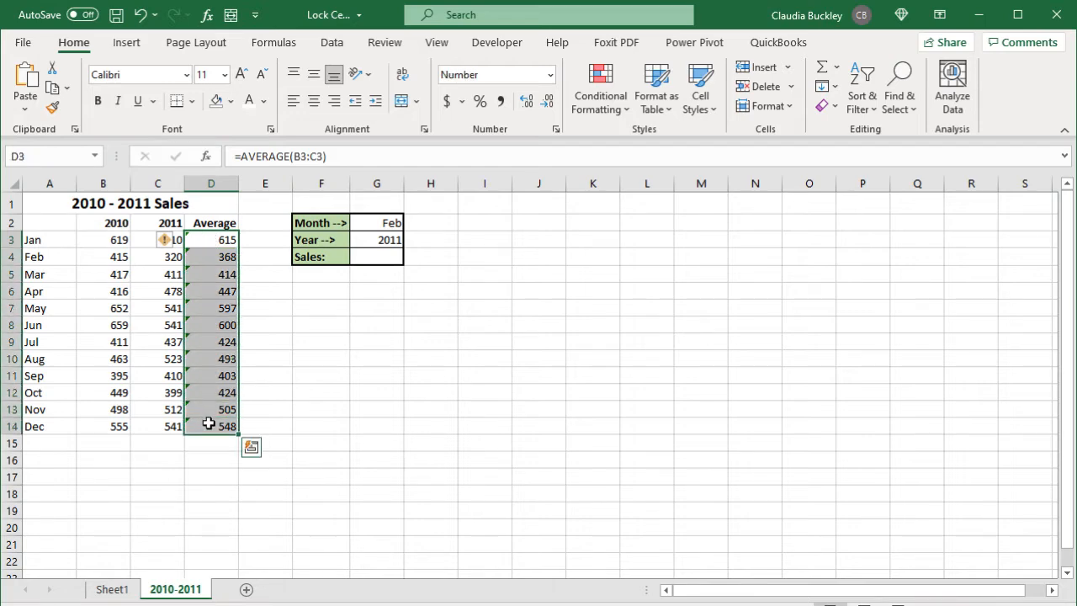
{"action": "key", "text": "ctrl+1"}
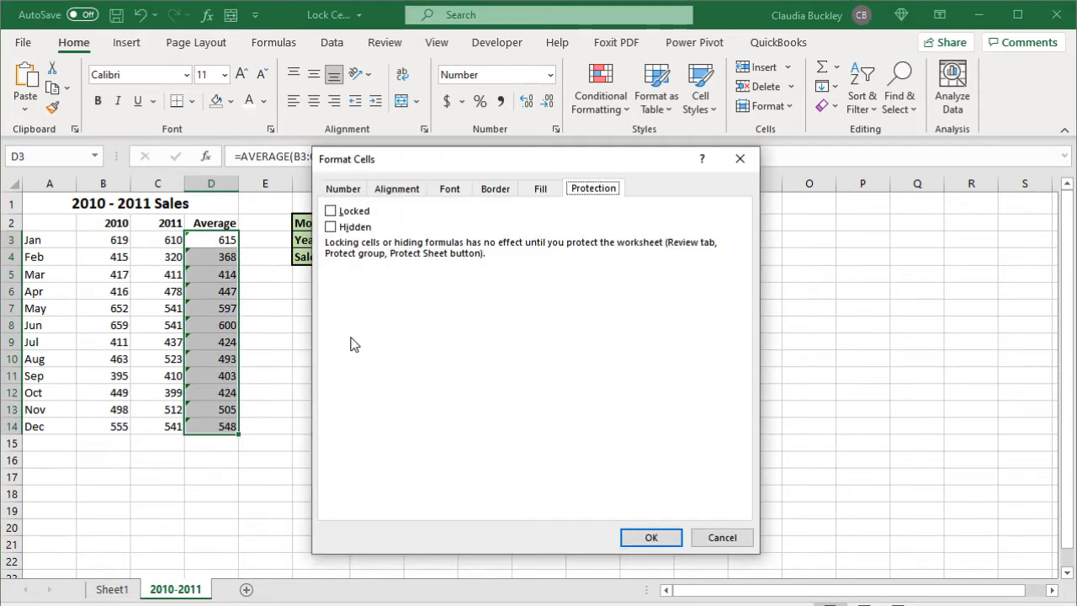
{"action": "left_click", "coordinate": [345, 215]}
{"action": "left_click", "coordinate": [671, 538]}
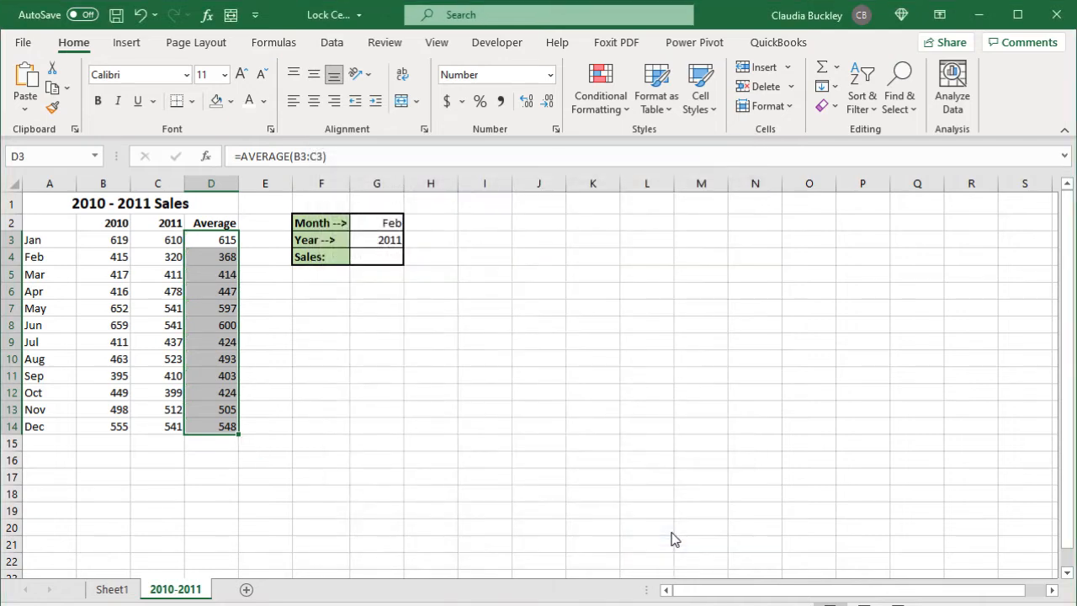
Step: Protect the 2010-2011 sheet with default permissions and no password, then test editing D5
{"action": "left_click", "coordinate": [384, 42]}
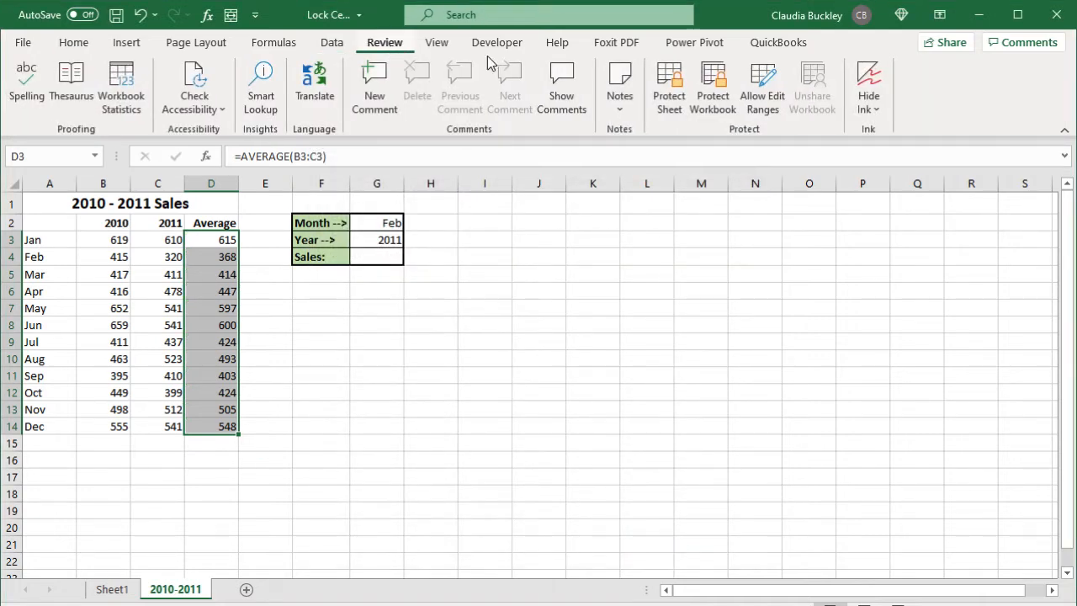
{"action": "left_click", "coordinate": [670, 91]}
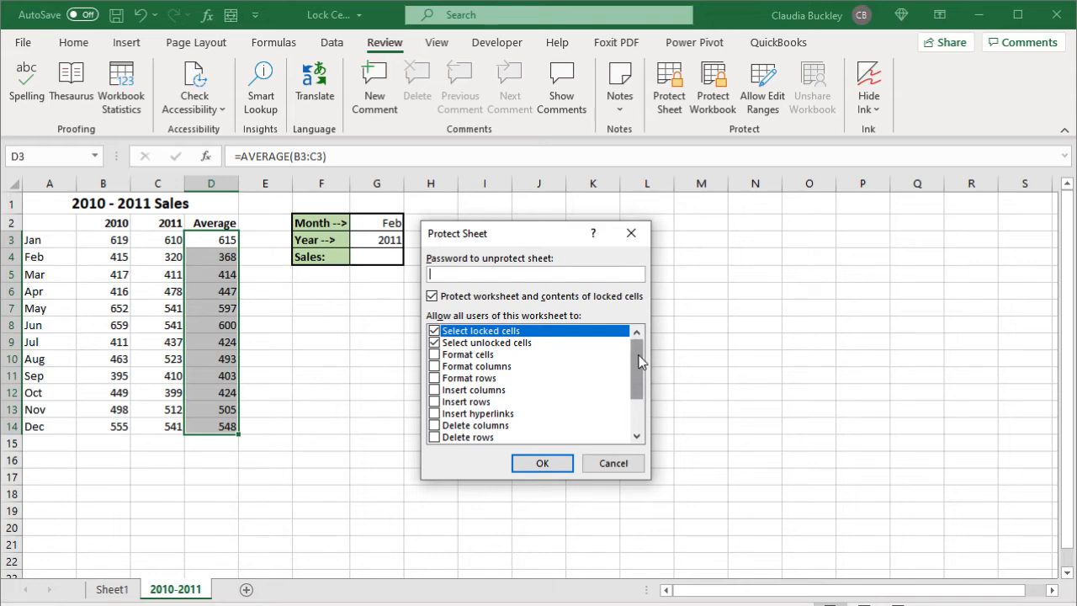
{"action": "left_click_drag", "start_coordinate": [639, 362], "coordinate": [640, 405]}
{"action": "scroll", "coordinate": [640, 406], "scroll_direction": "up", "scroll_amount": 3}
{"action": "left_click", "coordinate": [550, 463]}
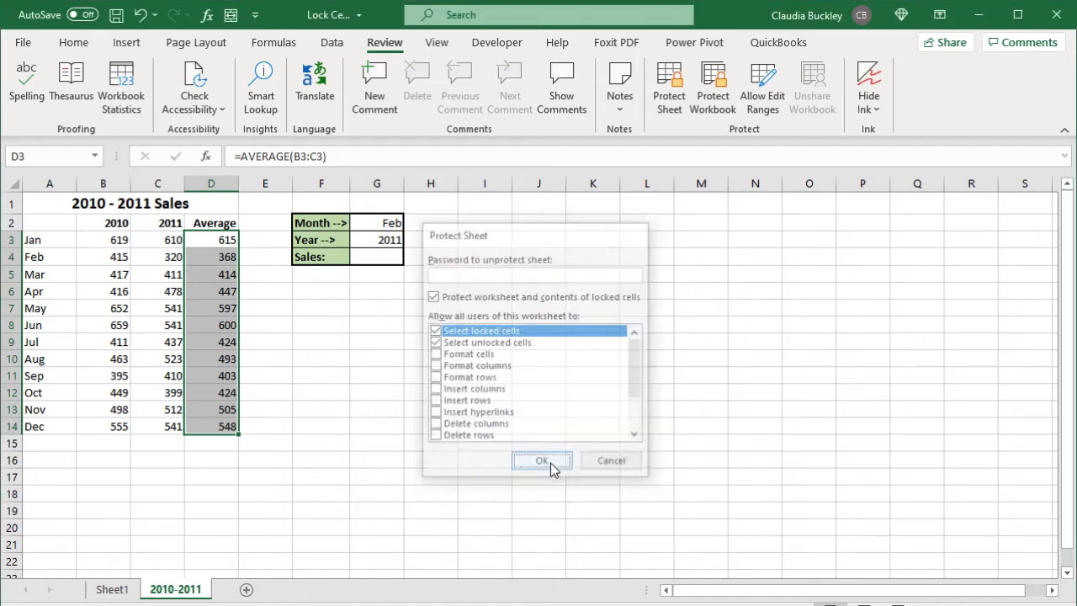
{"action": "left_click", "coordinate": [210, 274]}
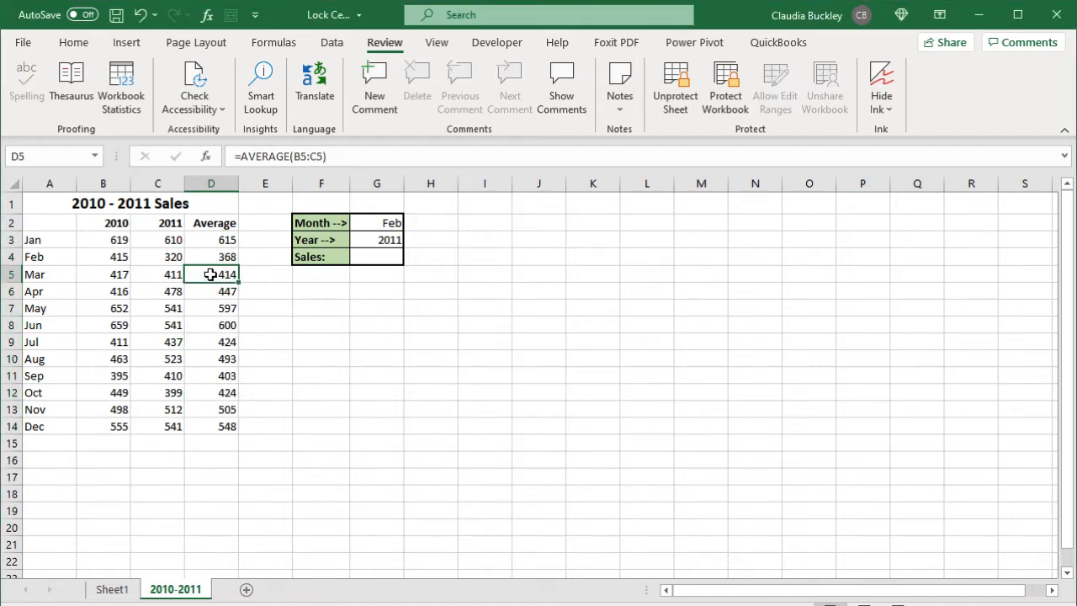
{"action": "double_click", "coordinate": [211, 274]}
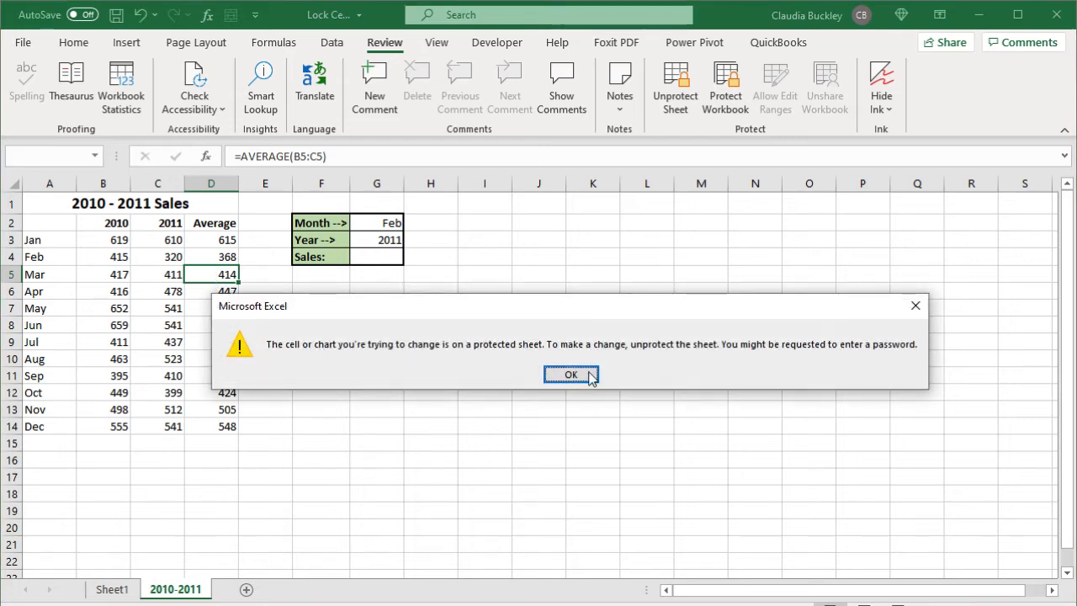
Step: Dismiss the warning, type a trial 123 into B3, and cancel it
{"action": "left_click", "coordinate": [570, 374]}
{"action": "left_click", "coordinate": [113, 273]}
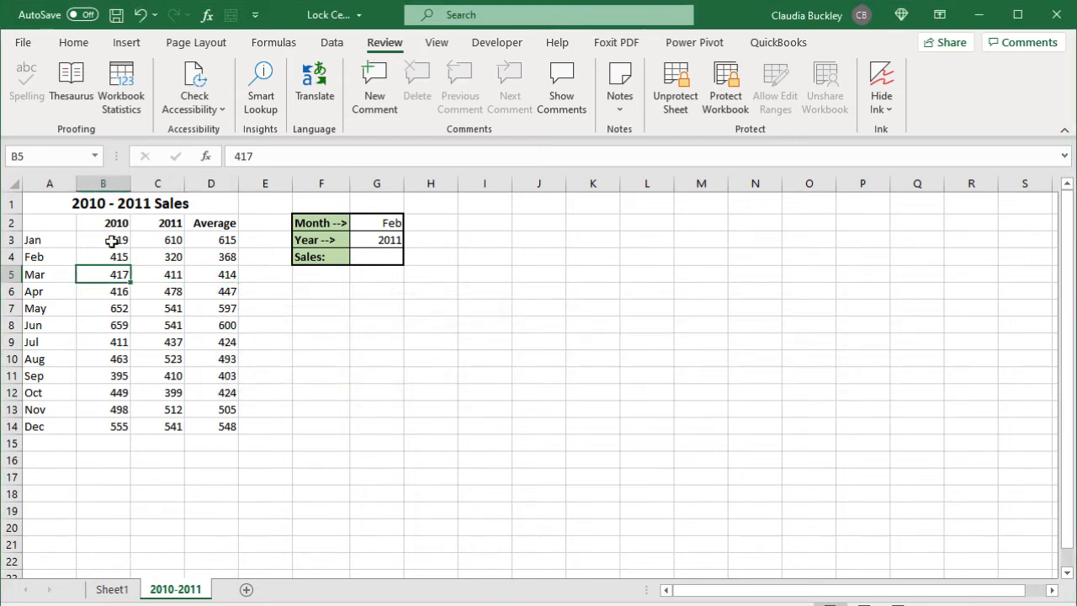
{"action": "left_click", "coordinate": [111, 241]}
{"action": "type", "text": "123"}
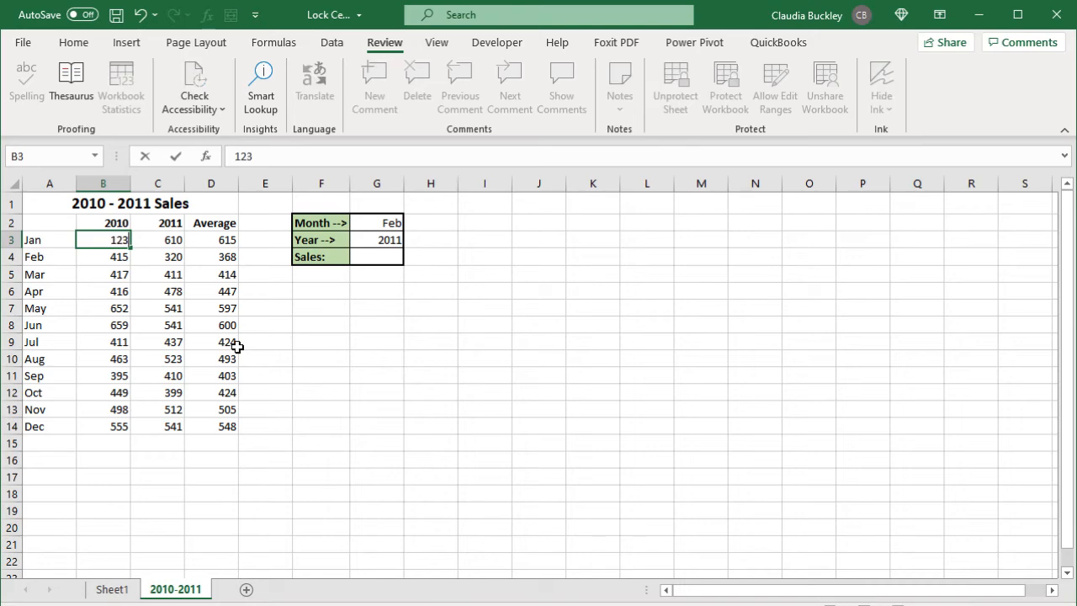
{"action": "key", "text": "Escape"}
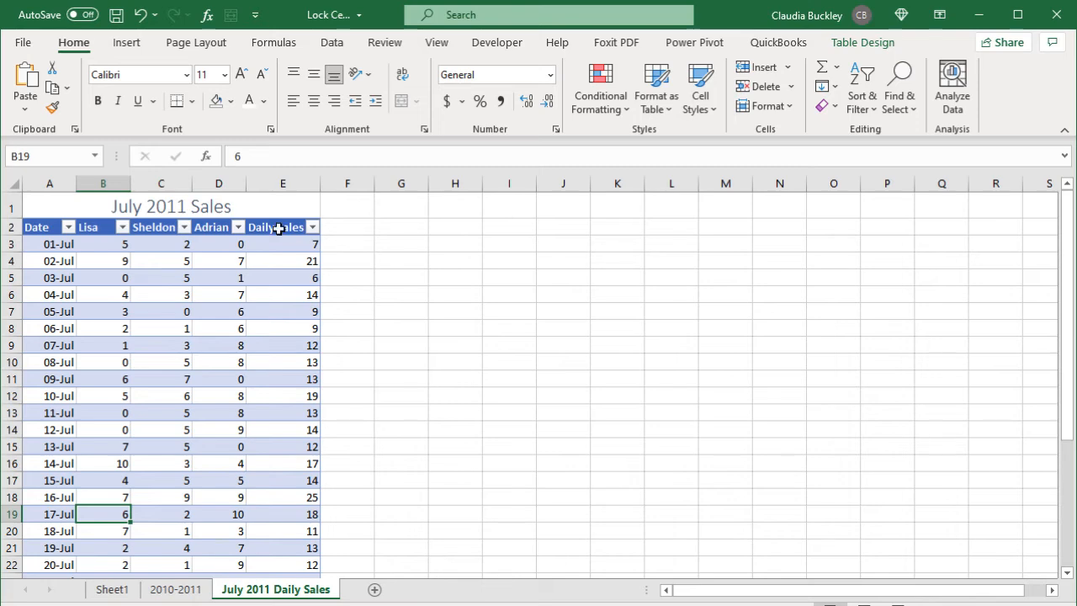
Step: Select columns A–D and the Daily Sales column, click F4, then show the Review tools
{"action": "left_click", "coordinate": [63, 181]}
{"action": "left_click_drag", "start_coordinate": [63, 181], "coordinate": [219, 183]}
{"action": "left_click", "coordinate": [285, 180]}
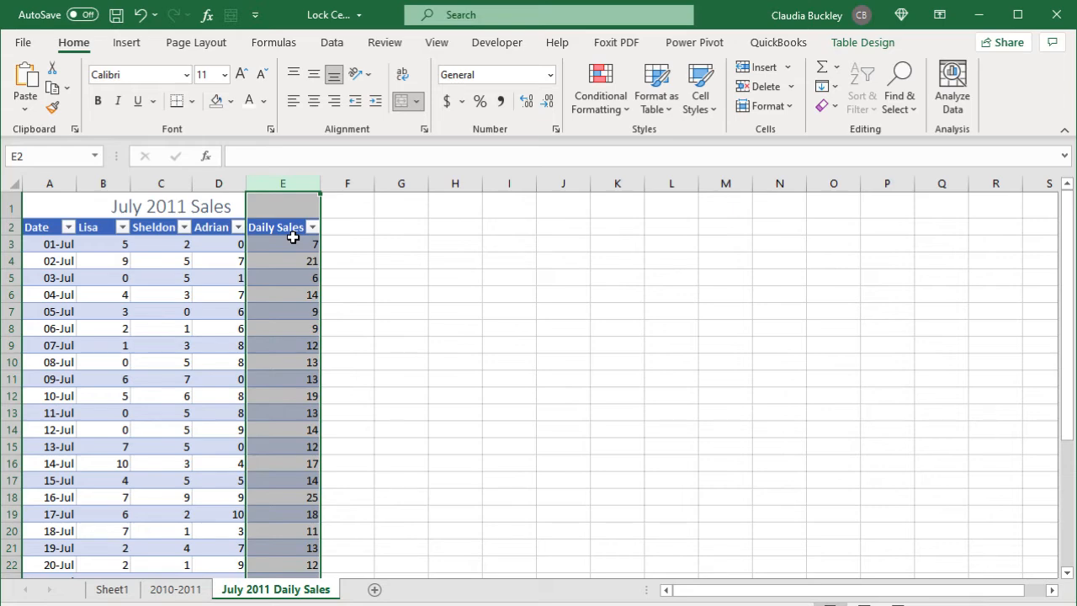
{"action": "left_click", "coordinate": [359, 265]}
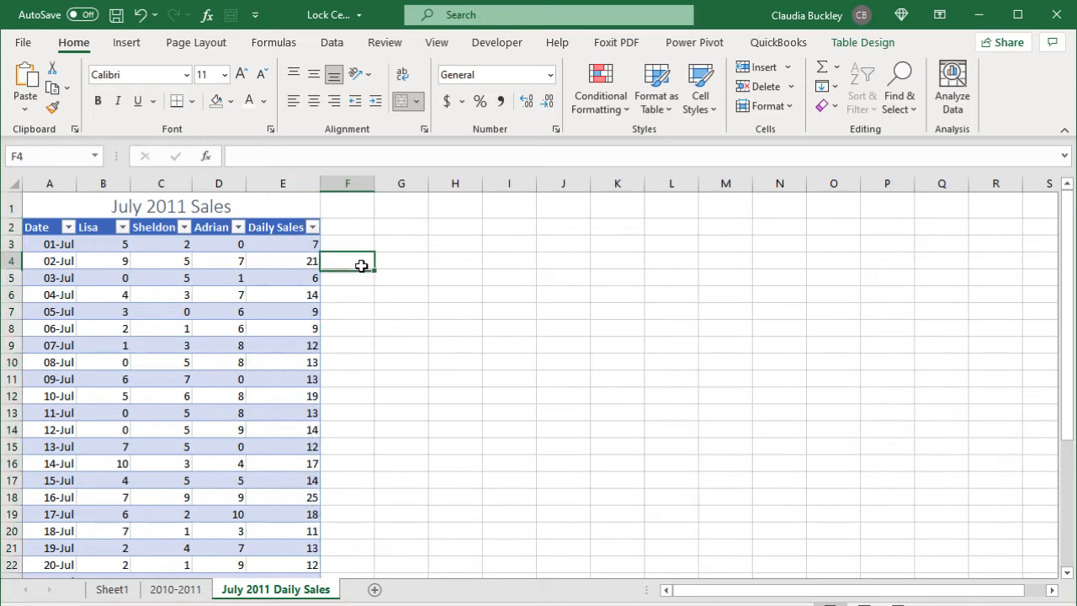
{"action": "left_click", "coordinate": [389, 47]}
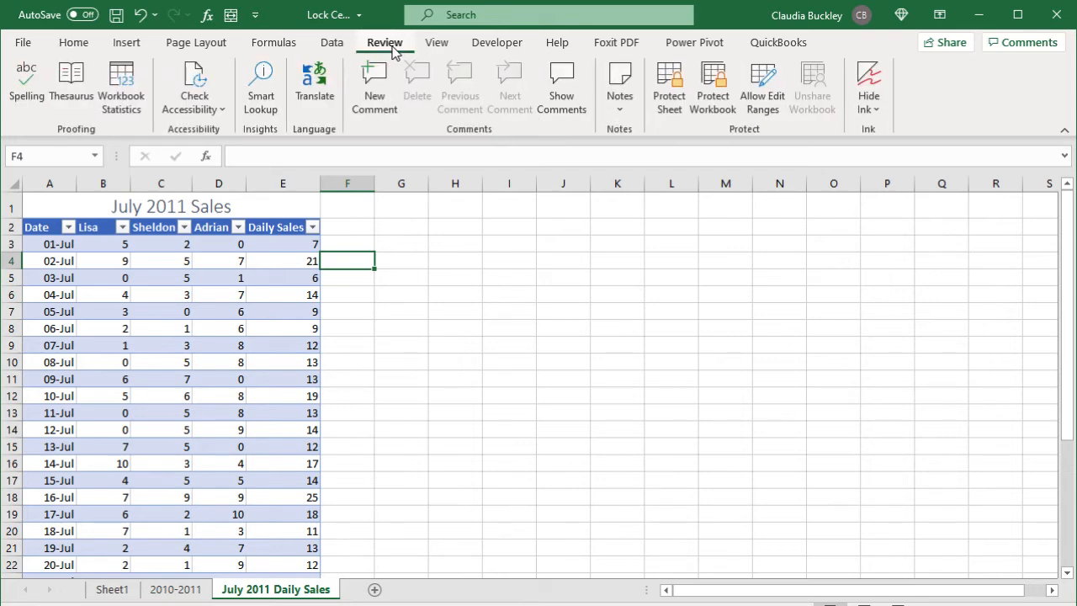
Step: Add an editable range 'Input' covering A2:D33 with a confirmed password
{"action": "left_click", "coordinate": [759, 95]}
{"action": "left_click", "coordinate": [648, 297]}
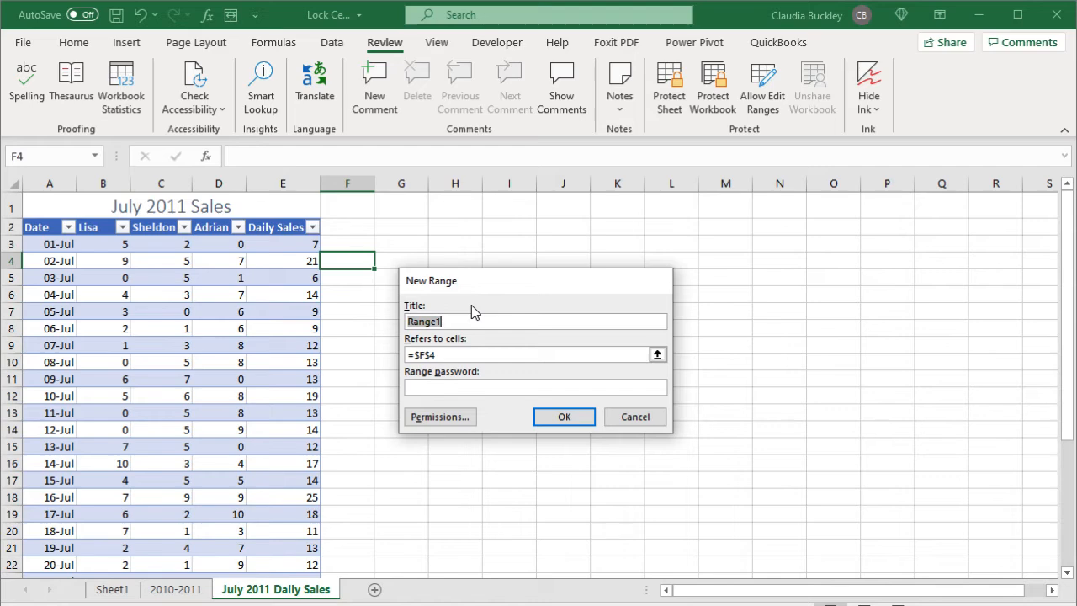
{"action": "type", "text": "Input"}
{"action": "key", "text": "Tab"}
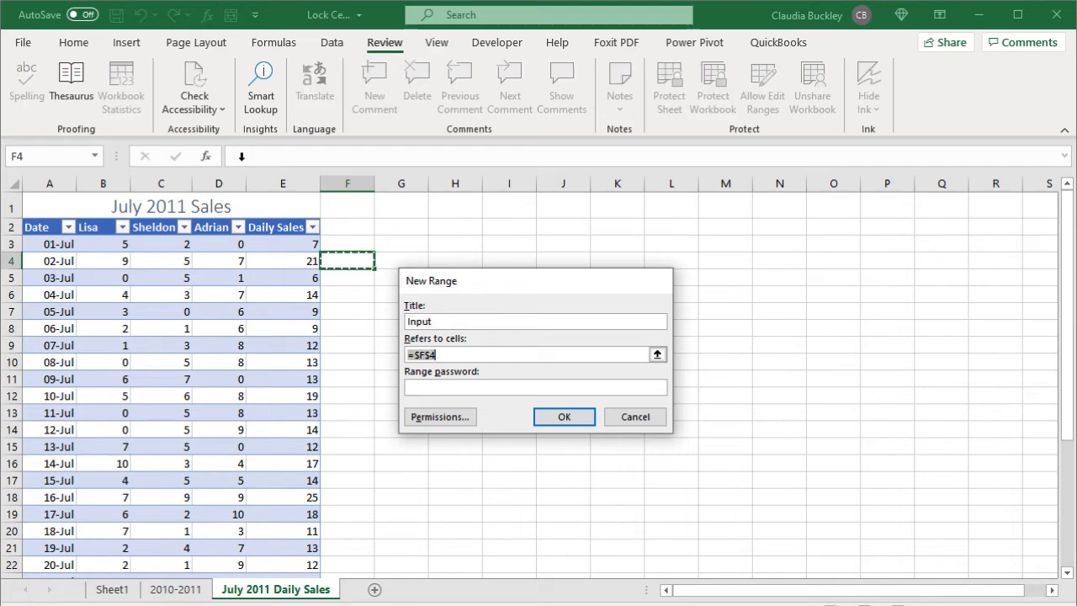
{"action": "left_click_drag", "start_coordinate": [38, 227], "coordinate": [210, 573]}
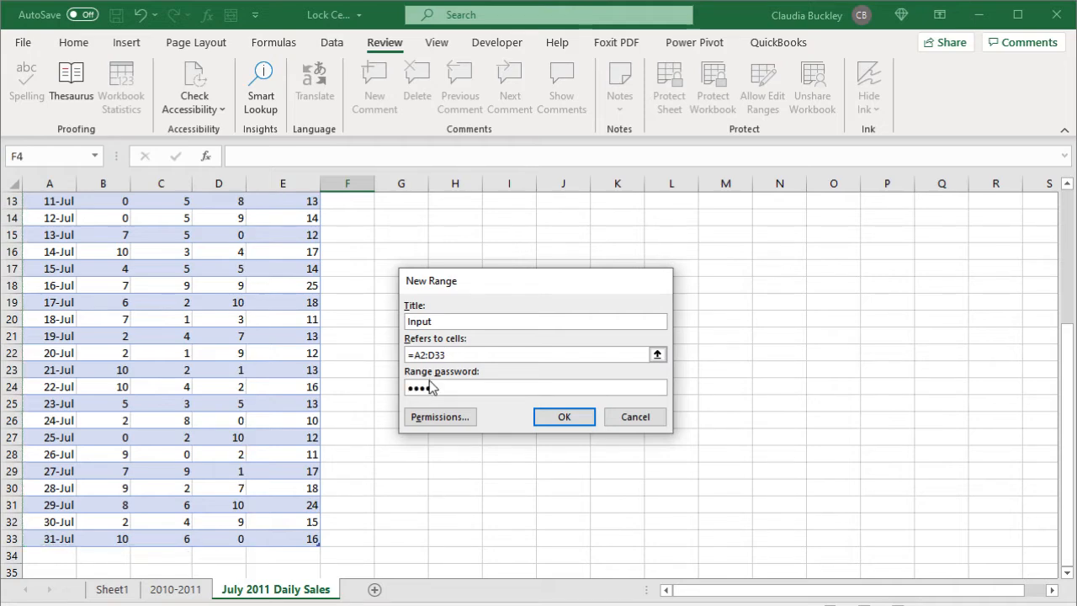
{"action": "left_click", "coordinate": [549, 420]}
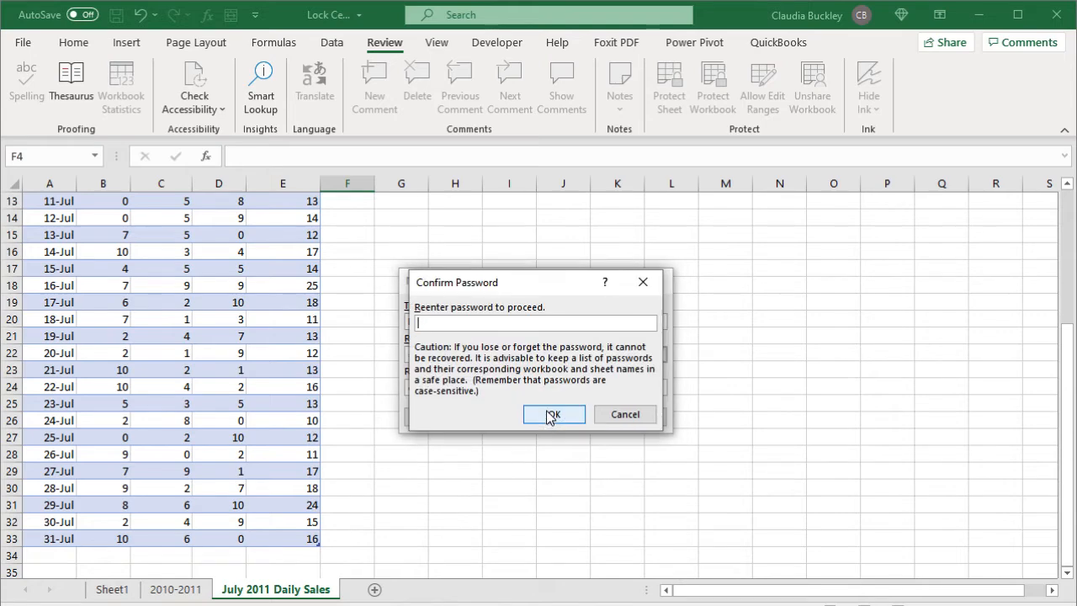
{"action": "type", "text": "1234"}
{"action": "left_click", "coordinate": [548, 412]}
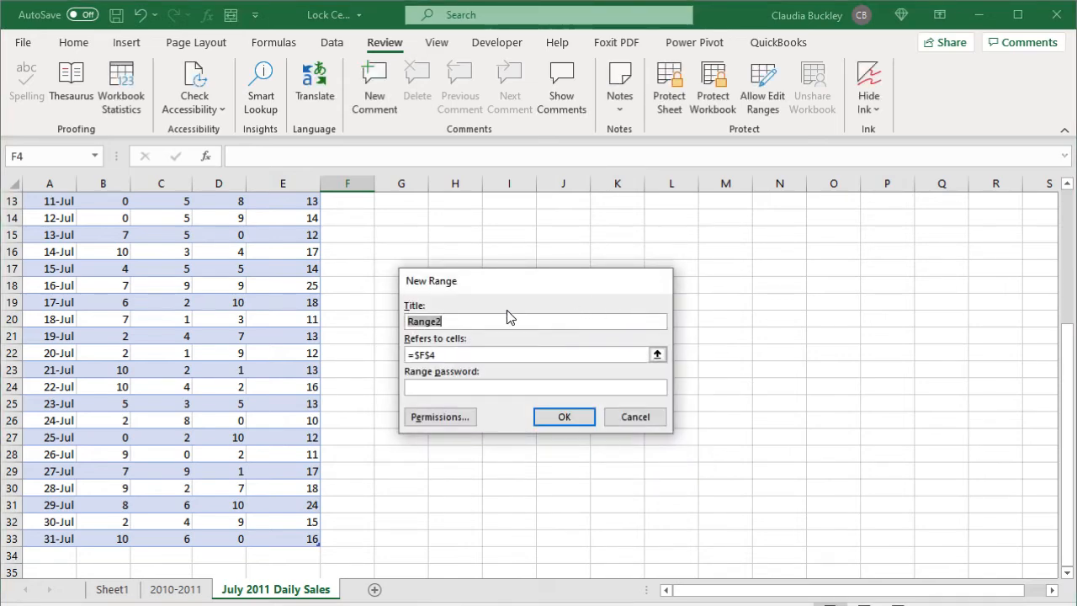
Step: Add a second editable range 'Sales' covering E2:E33 with its own confirmed password
{"action": "type", "text": "Sales"}
{"action": "key", "text": "Tab"}
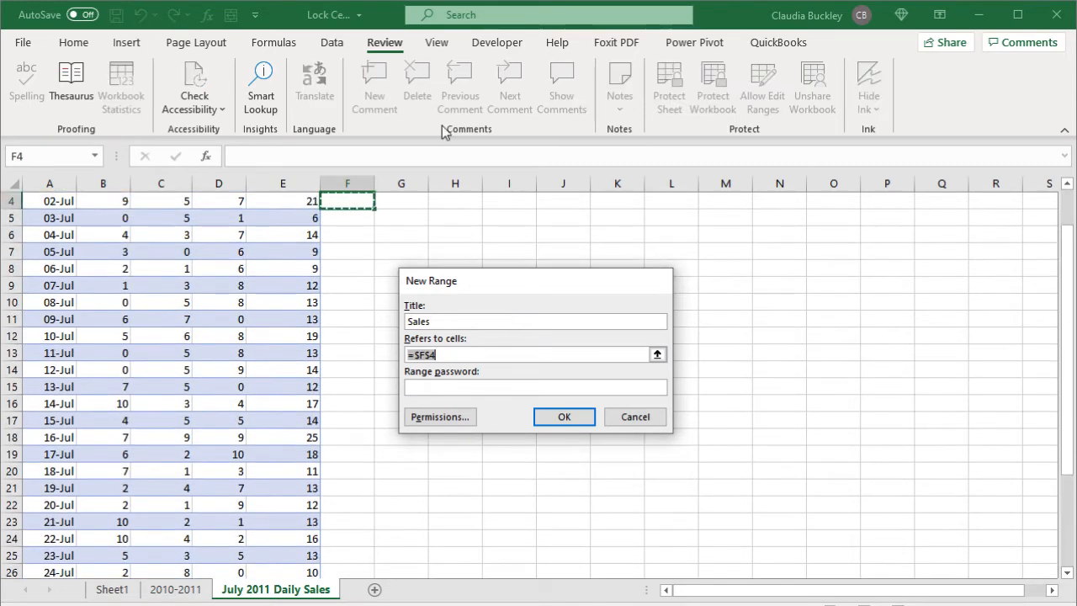
{"action": "scroll", "coordinate": [278, 277], "scroll_direction": "up", "scroll_amount": 1}
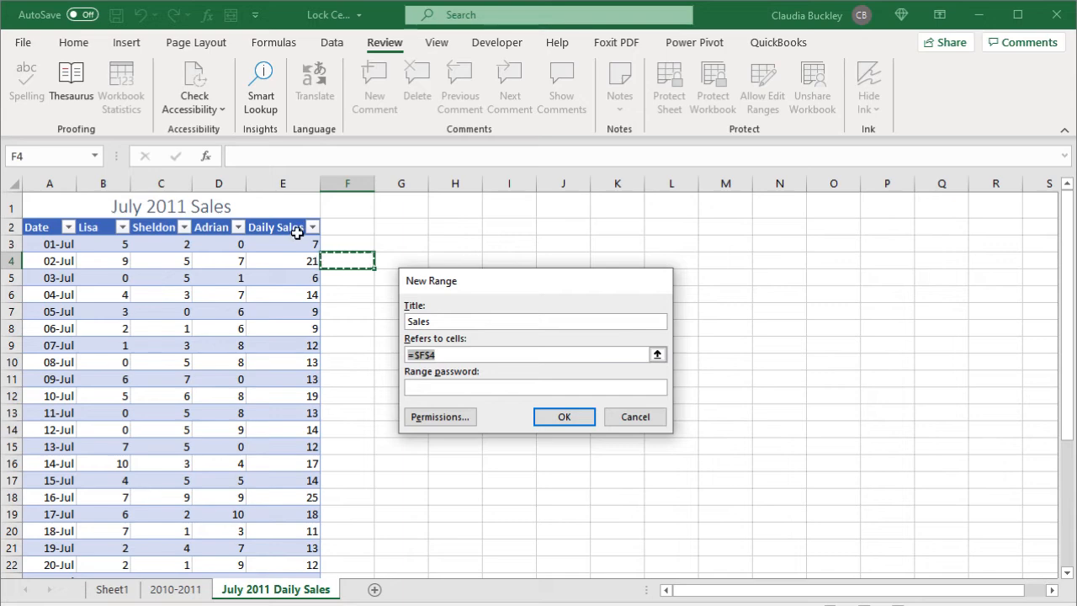
{"action": "left_click_drag", "start_coordinate": [294, 228], "coordinate": [298, 543]}
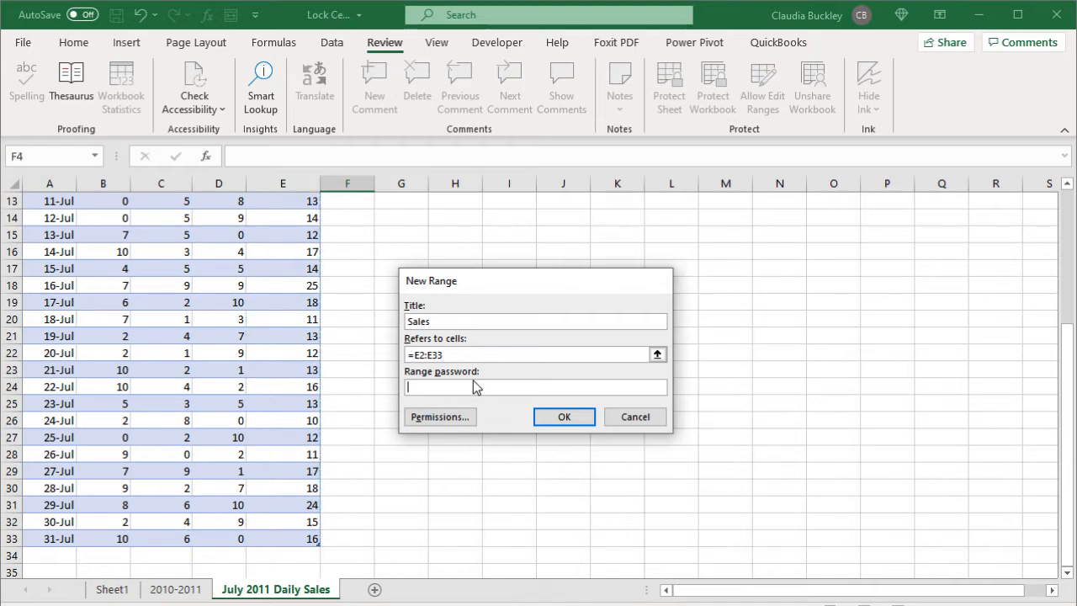
{"action": "type", "text": "password"}
{"action": "key", "text": "Return"}
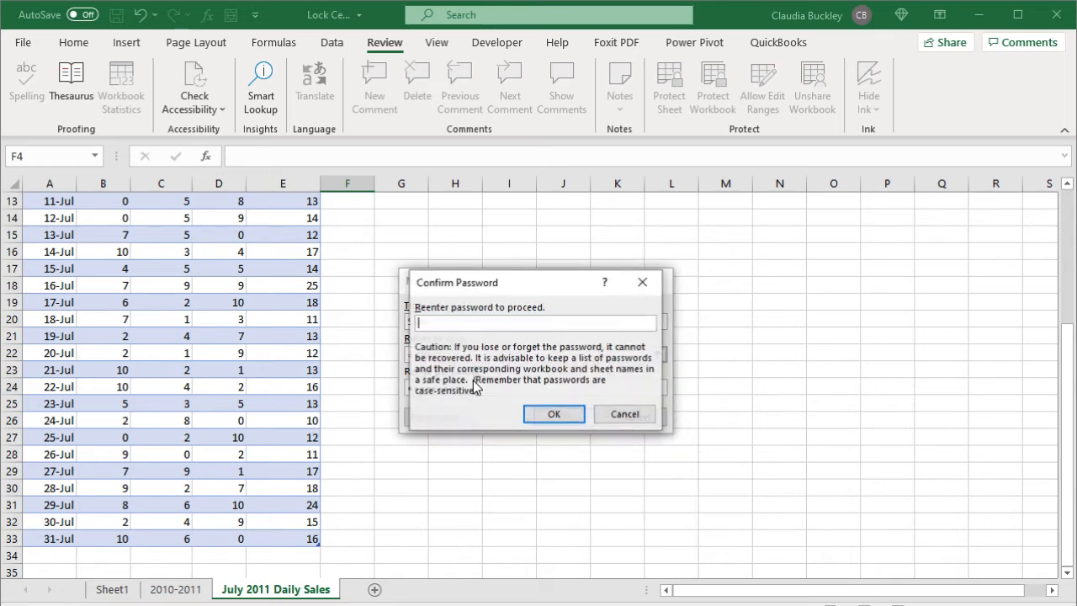
{"action": "type", "text": "password"}
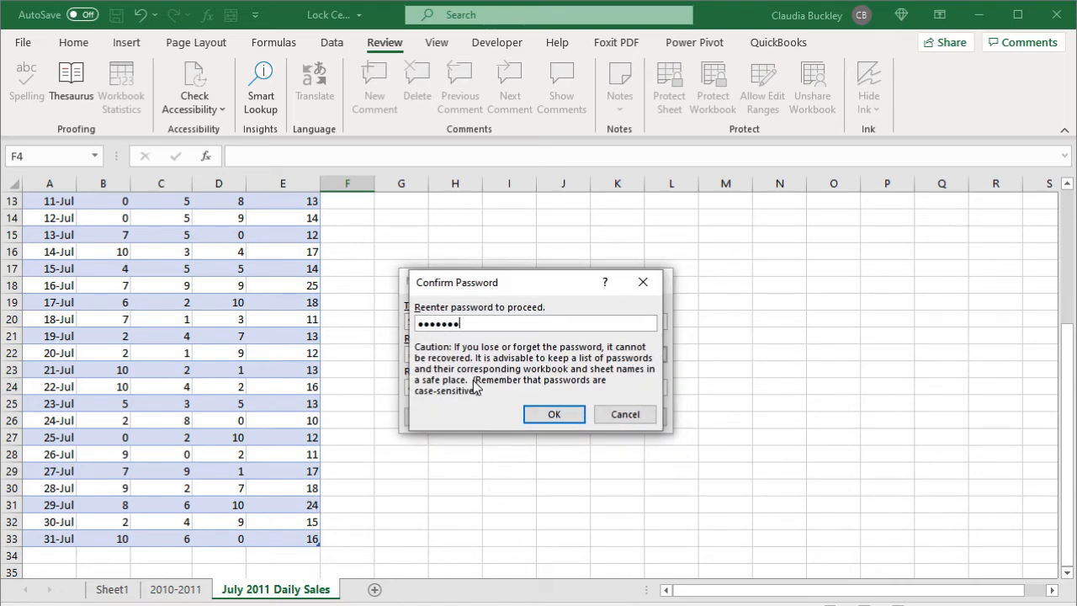
{"action": "key", "text": "Return"}
{"action": "key", "text": "Return"}
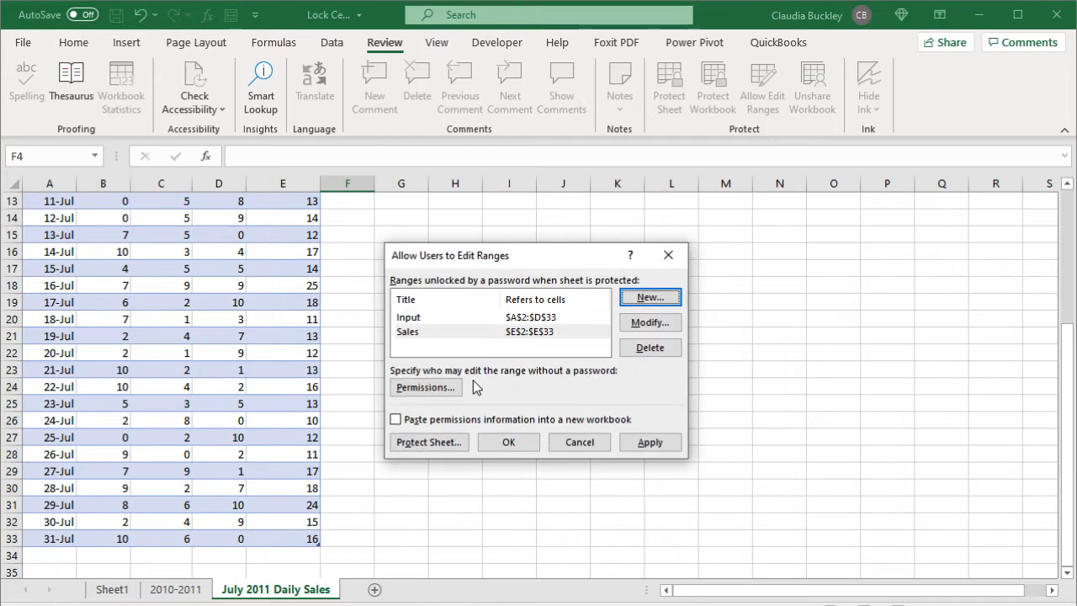
Step: Protect the July 2011 Daily Sales sheet from the edit-ranges dialog, entering and confirming a password
{"action": "left_click", "coordinate": [430, 443]}
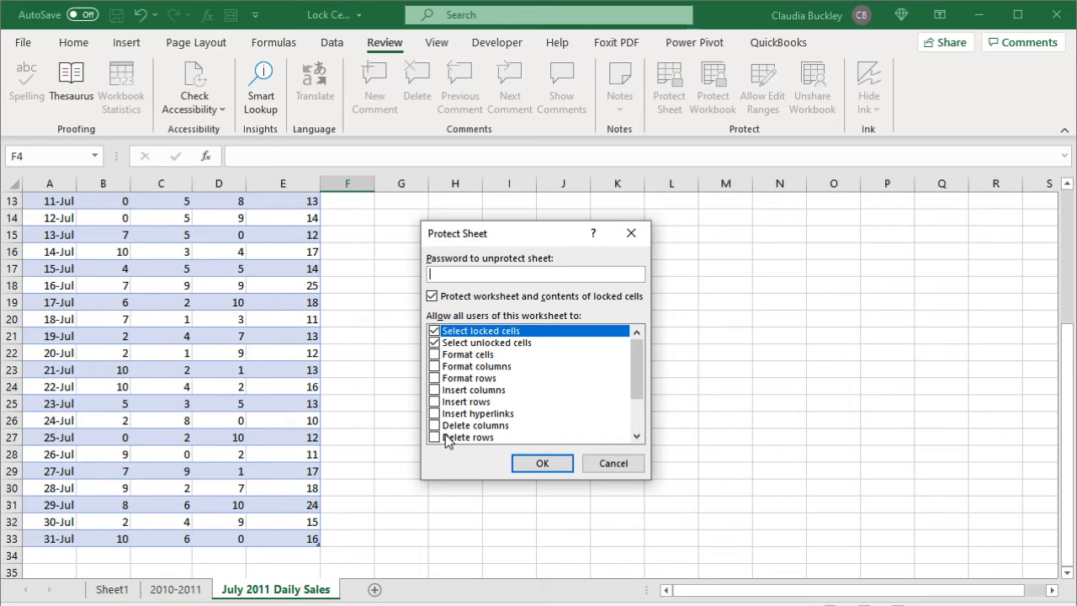
{"action": "type", "text": "12345"}
{"action": "key", "text": "Return"}
{"action": "type", "text": "12345"}
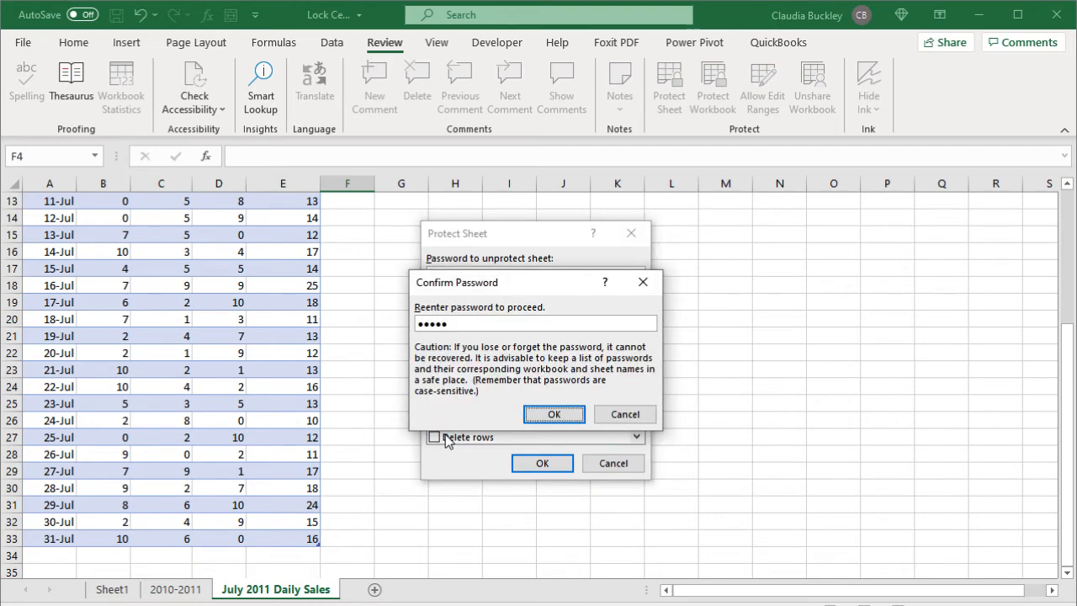
{"action": "key", "text": "Return"}
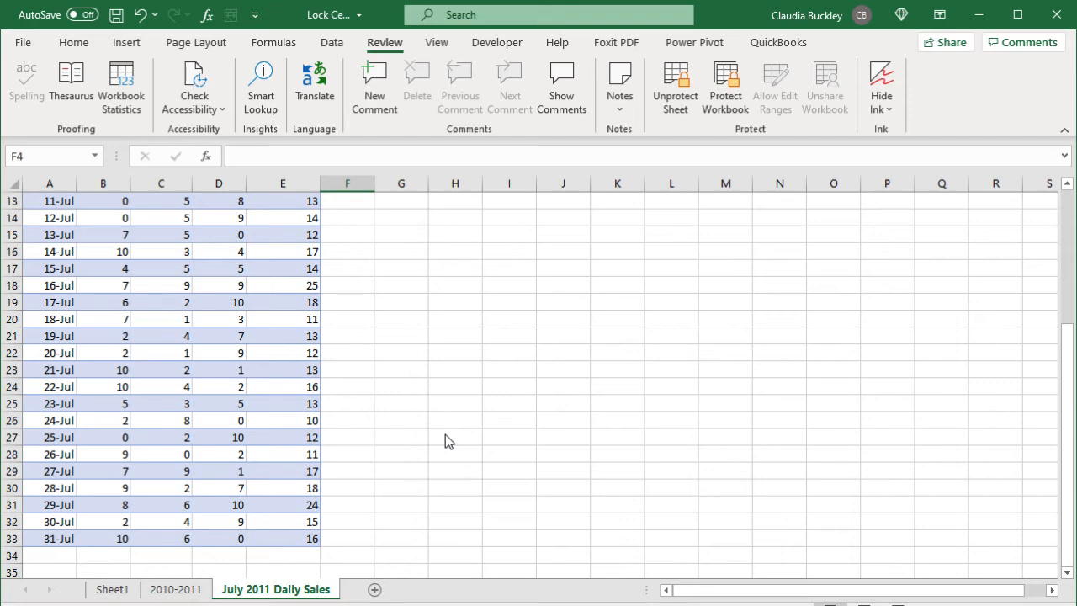
{"action": "scroll", "coordinate": [403, 269], "scroll_direction": "up", "scroll_amount": 4}
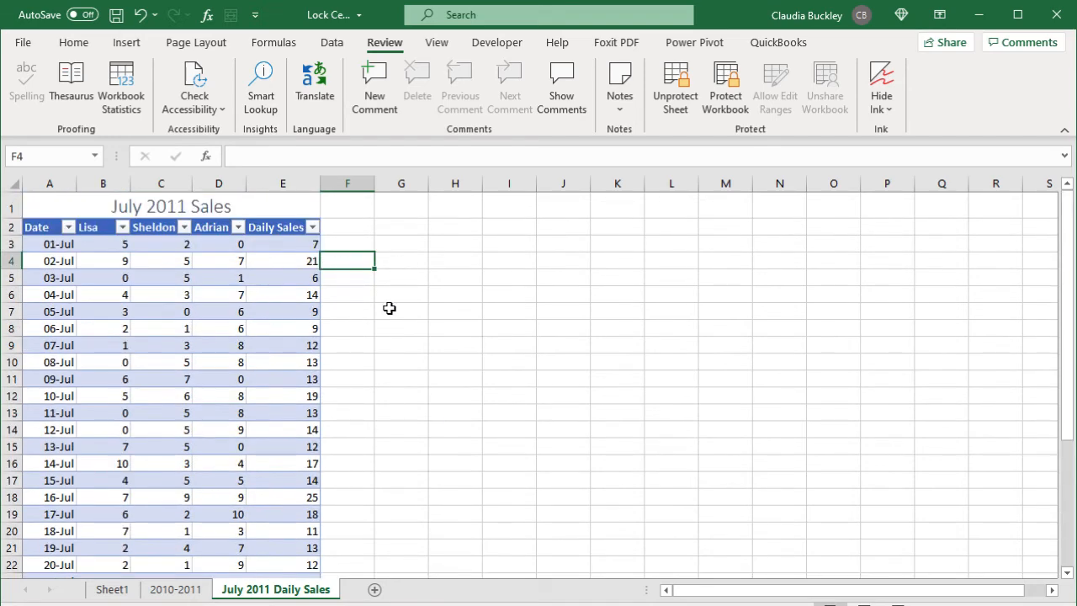
Step: Unlock the Input range with its password and set Lisa's 01-Jul sales in B3 to 7
{"action": "left_click", "coordinate": [398, 281]}
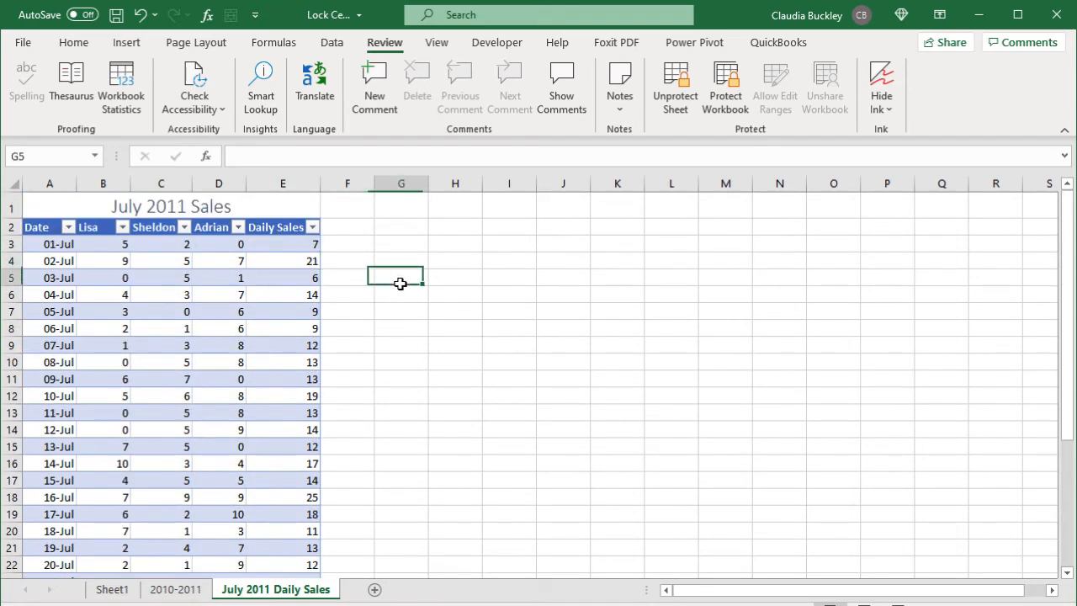
{"action": "left_click", "coordinate": [123, 244]}
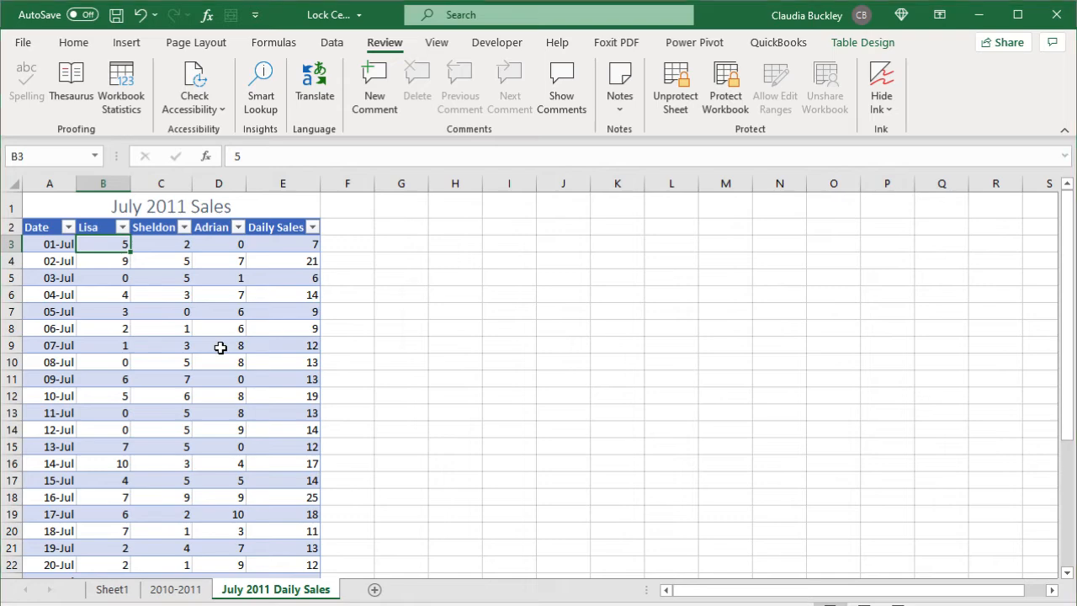
{"action": "key", "text": "Delete"}
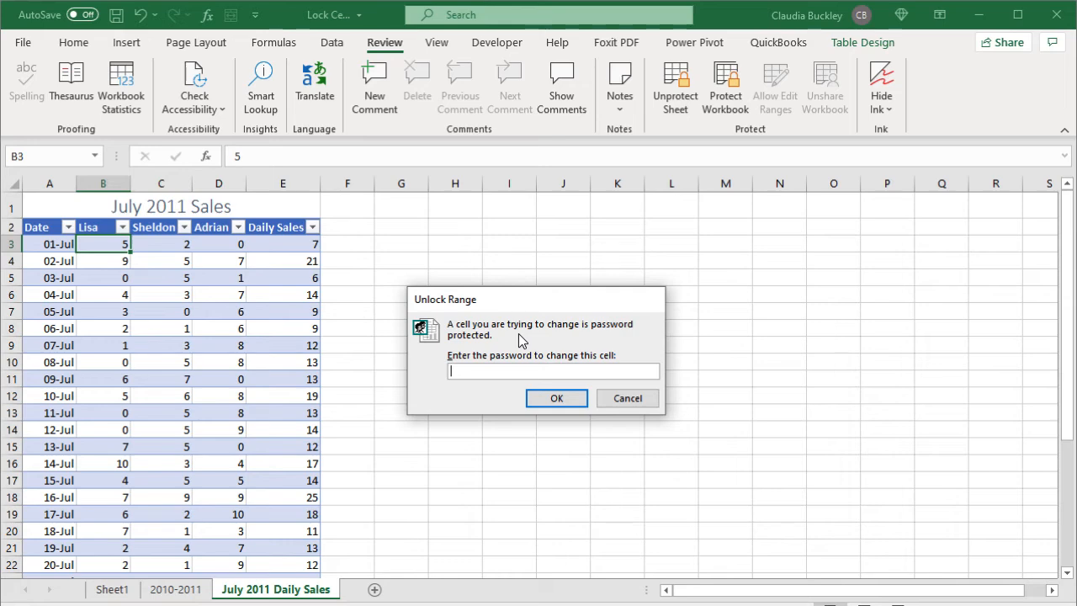
{"action": "type", "text": "abcd"}
{"action": "key", "text": "Return"}
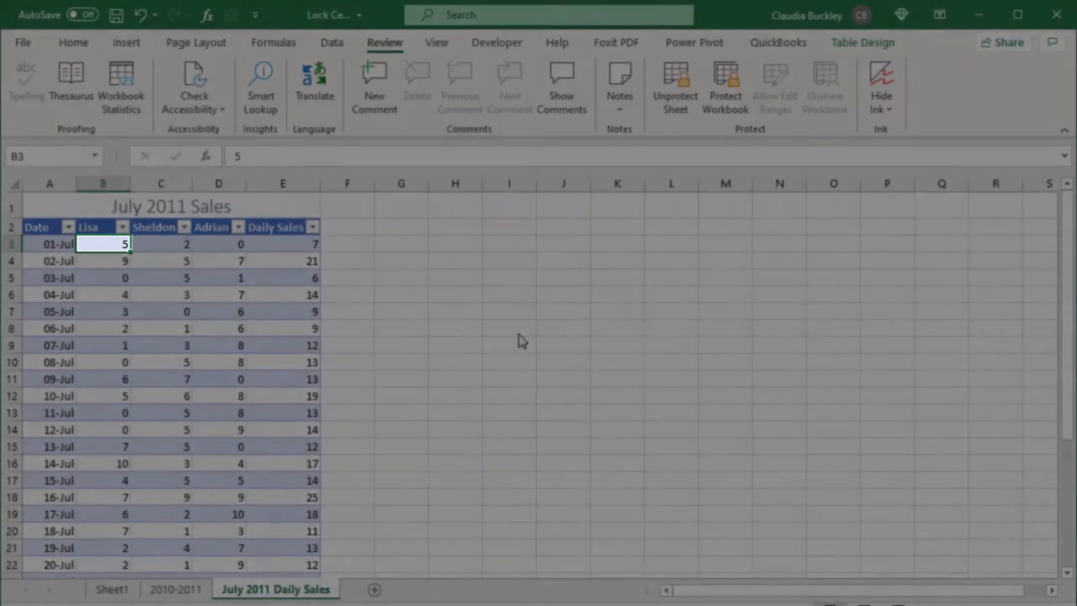
{"action": "type", "text": "7"}
{"action": "key", "text": "Return"}
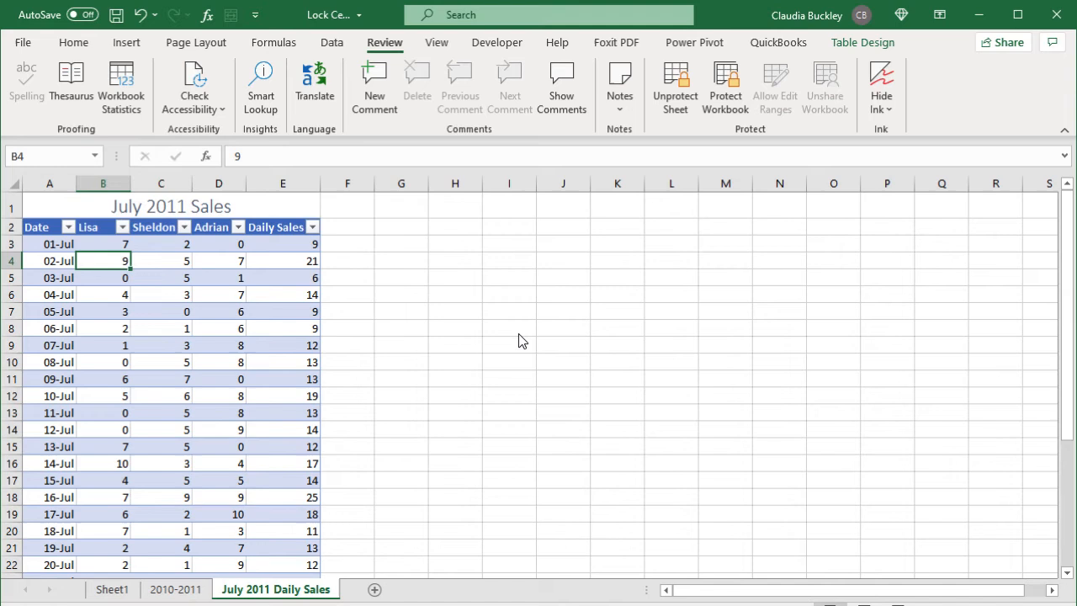
Step: Unlock the Sales range for E3 with its password, type 8, then move to H3
{"action": "left_click", "coordinate": [293, 244]}
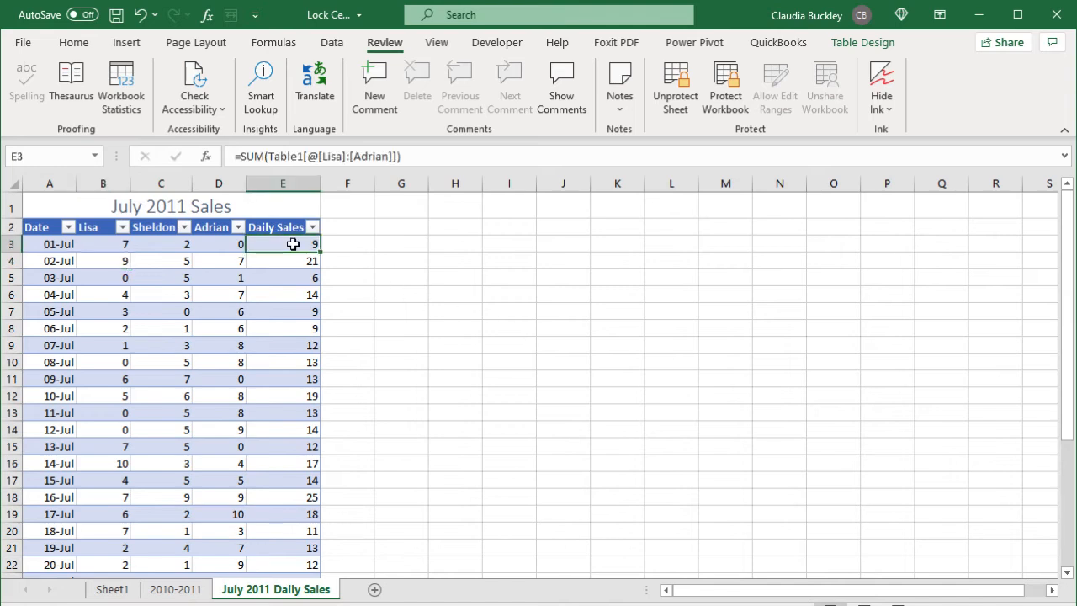
{"action": "double_click", "coordinate": [293, 244]}
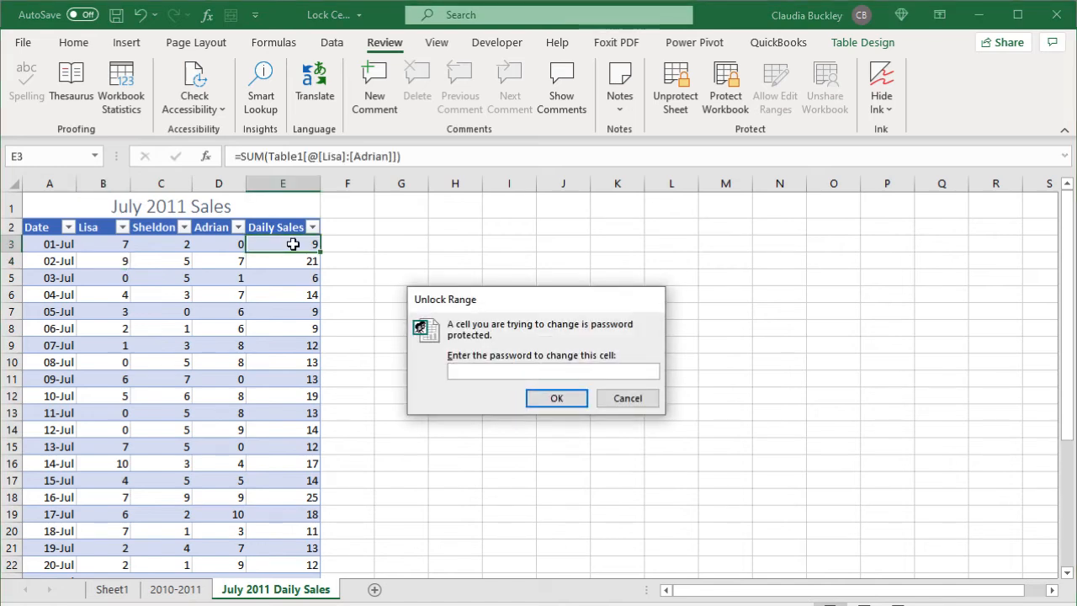
{"action": "type", "text": "********"}
{"action": "key", "text": "Return"}
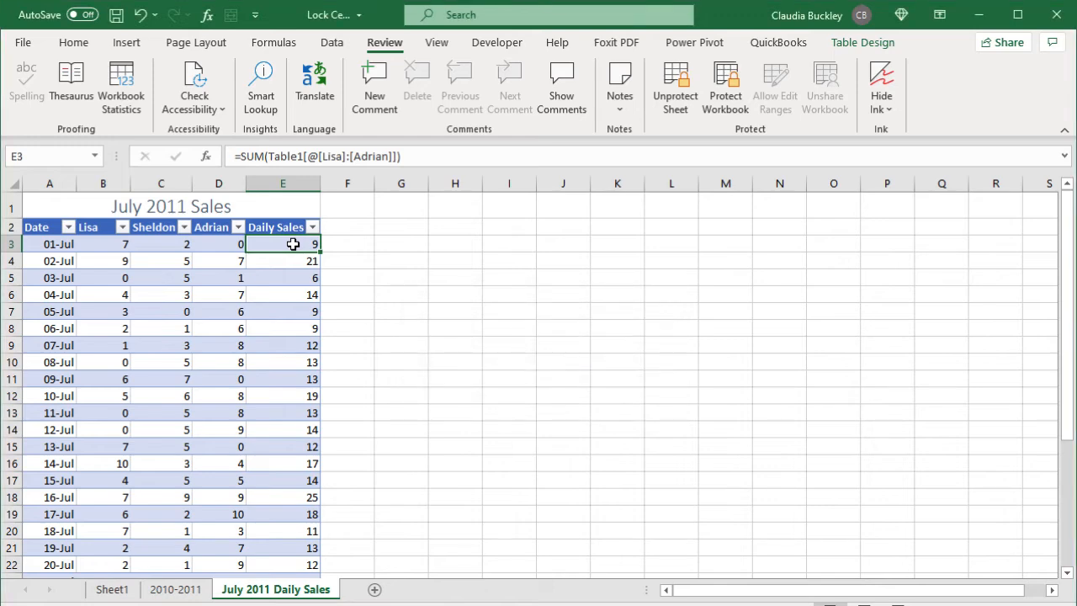
{"action": "type", "text": "8"}
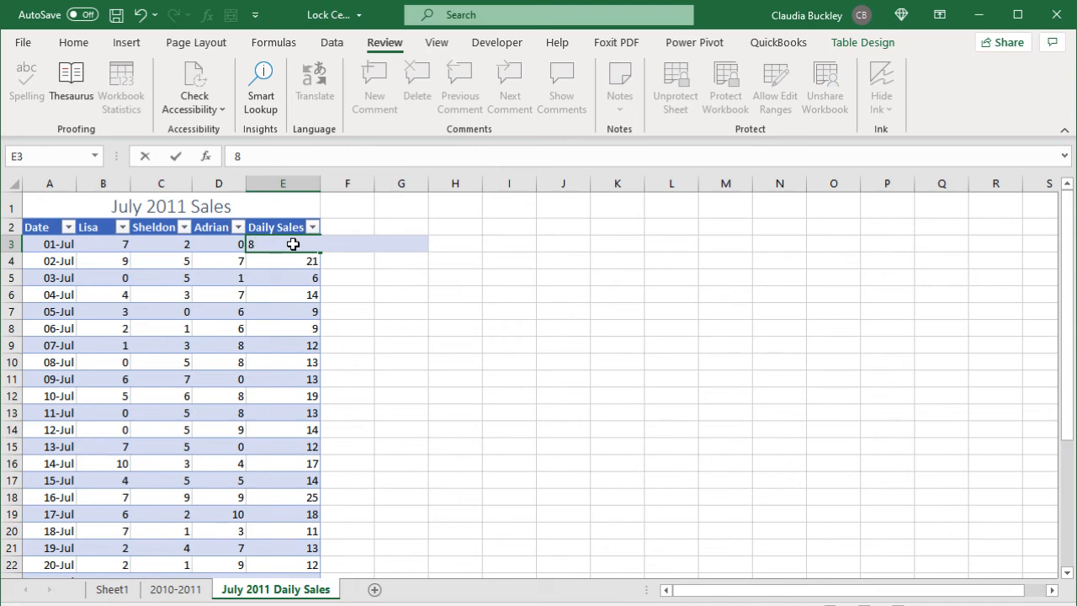
{"action": "left_click", "coordinate": [453, 248]}
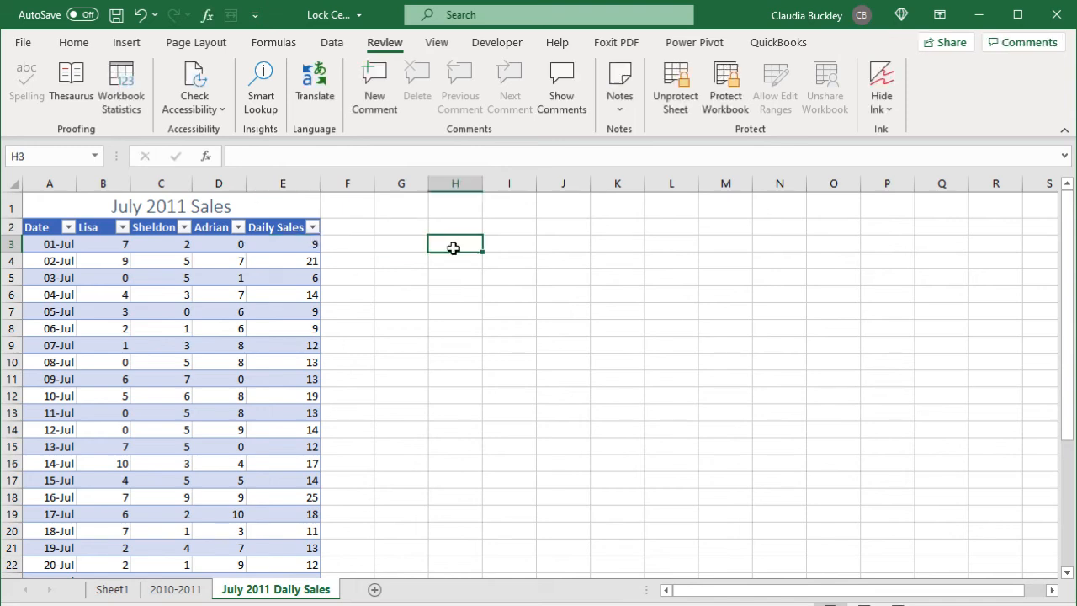
Step: Test editing H3, then turn off Locked for all selected cells on the 2010-2011 sheet
{"action": "double_click", "coordinate": [454, 248]}
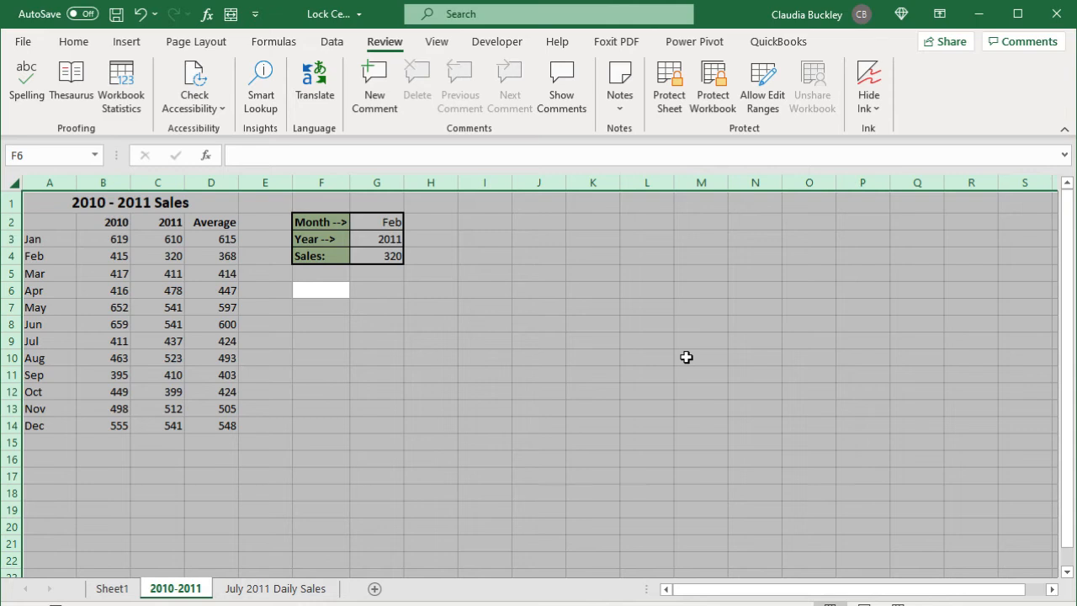
{"action": "key", "text": "ctrl+1"}
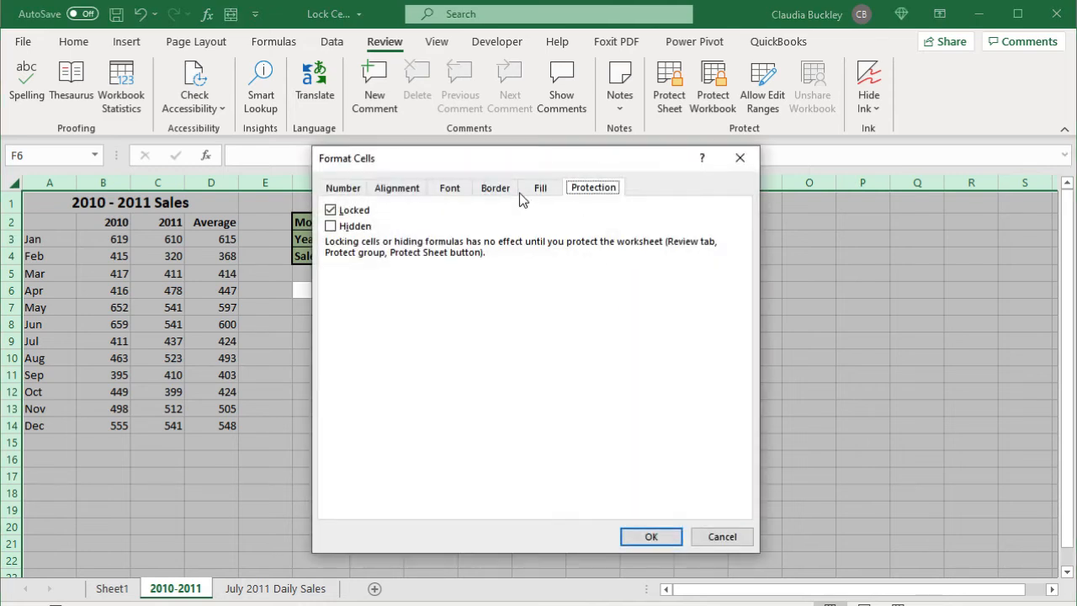
{"action": "left_click", "coordinate": [353, 210]}
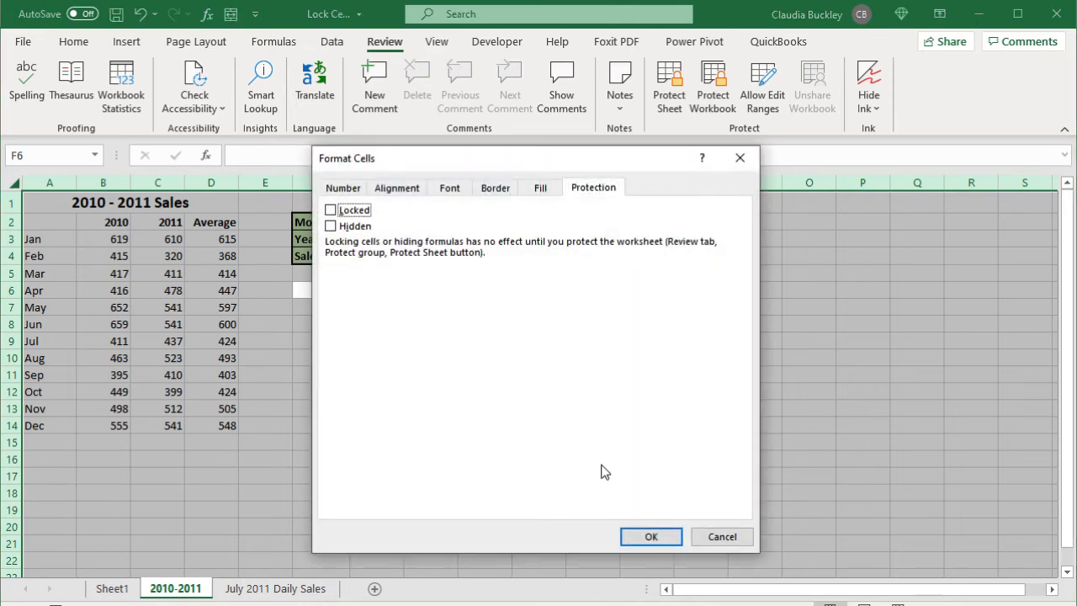
{"action": "left_click", "coordinate": [651, 538]}
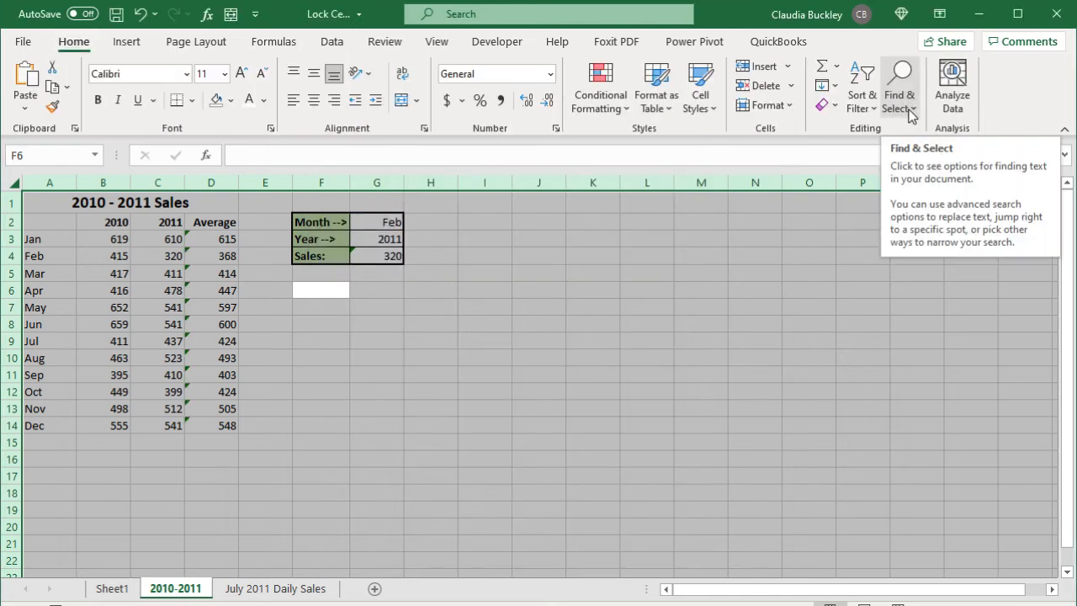
Step: Select every formula cell via Find & Select > Formulas and lock them
{"action": "left_click", "coordinate": [911, 109]}
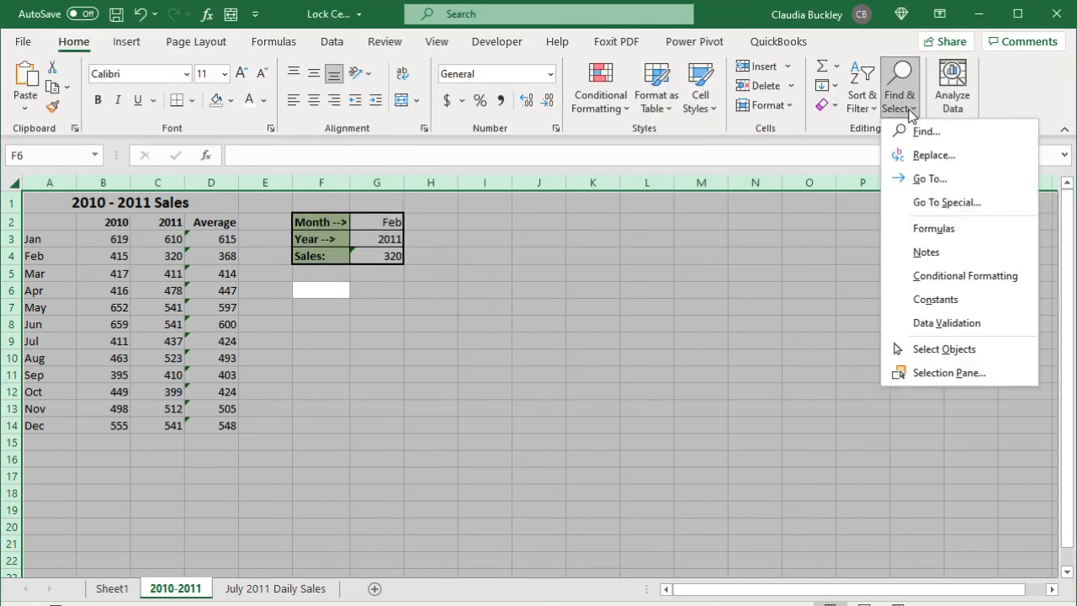
{"action": "left_click", "coordinate": [932, 228]}
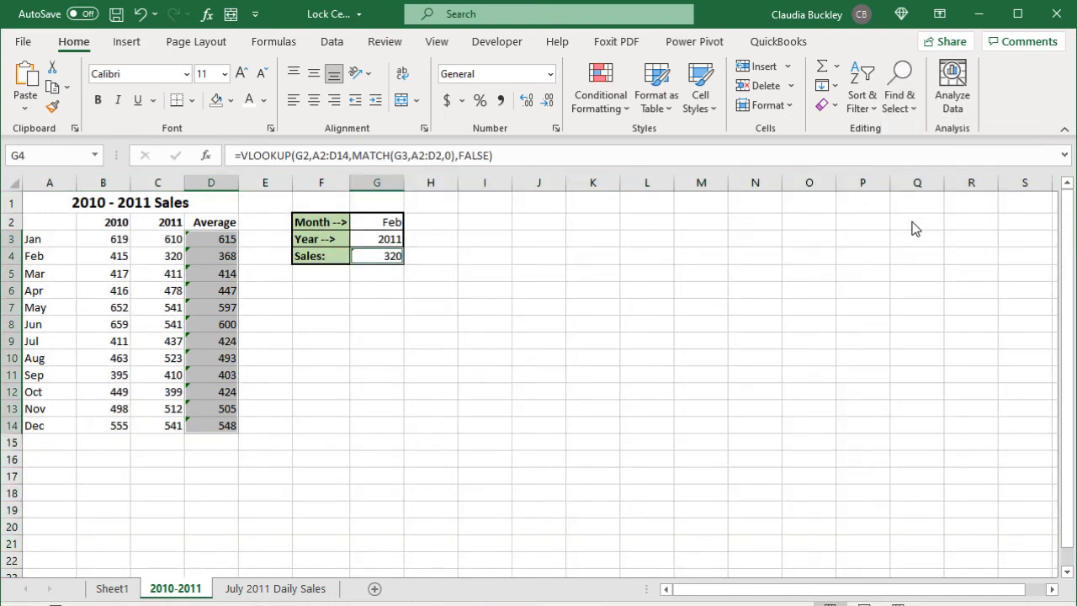
{"action": "key", "text": "ctrl+1"}
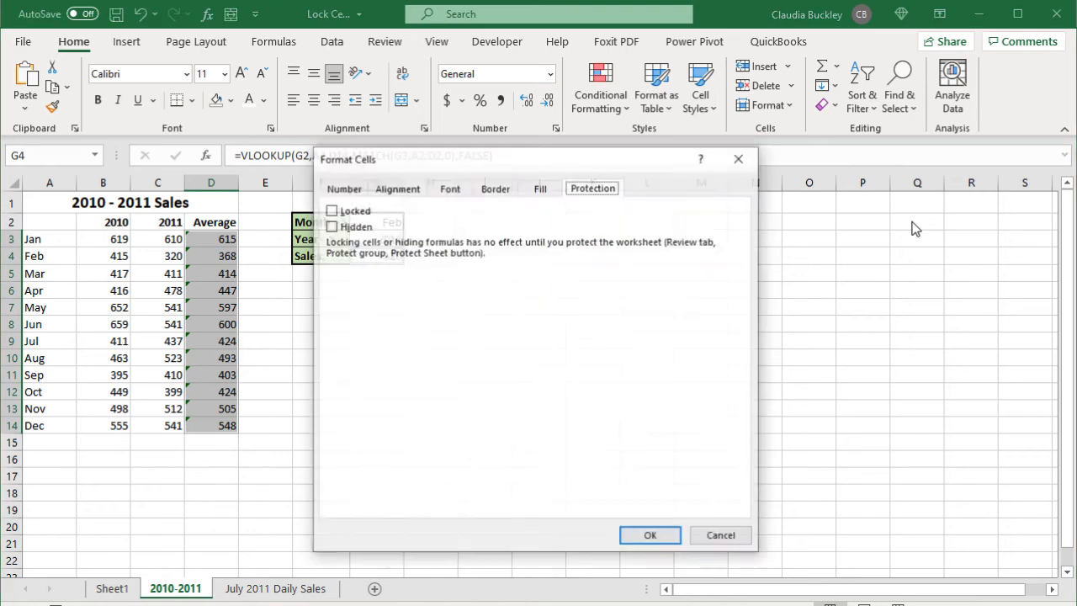
{"action": "left_click", "coordinate": [360, 211]}
{"action": "left_click", "coordinate": [360, 211]}
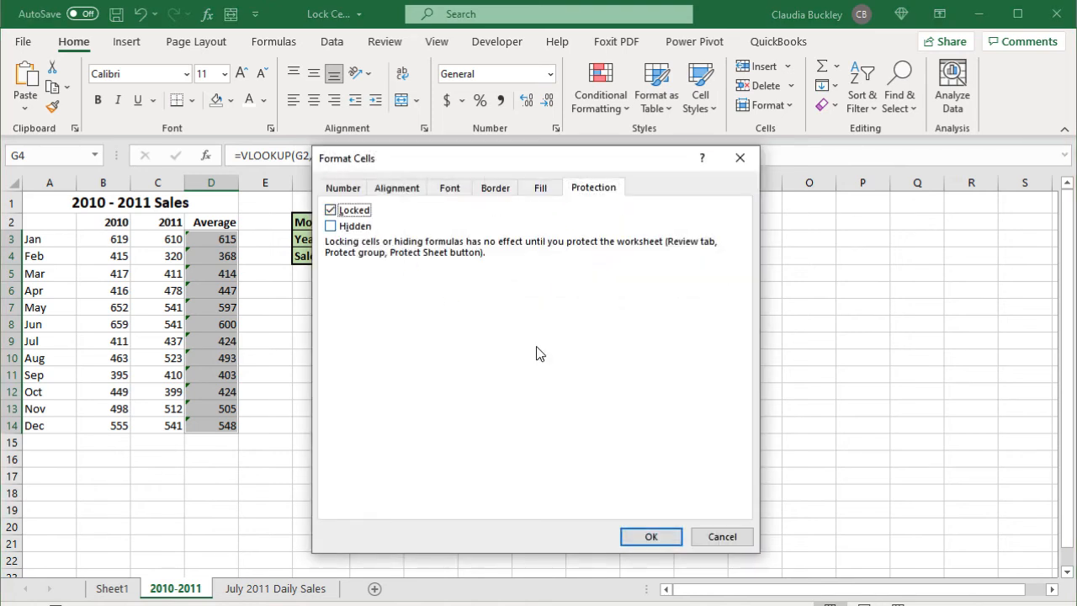
{"action": "left_click", "coordinate": [661, 535]}
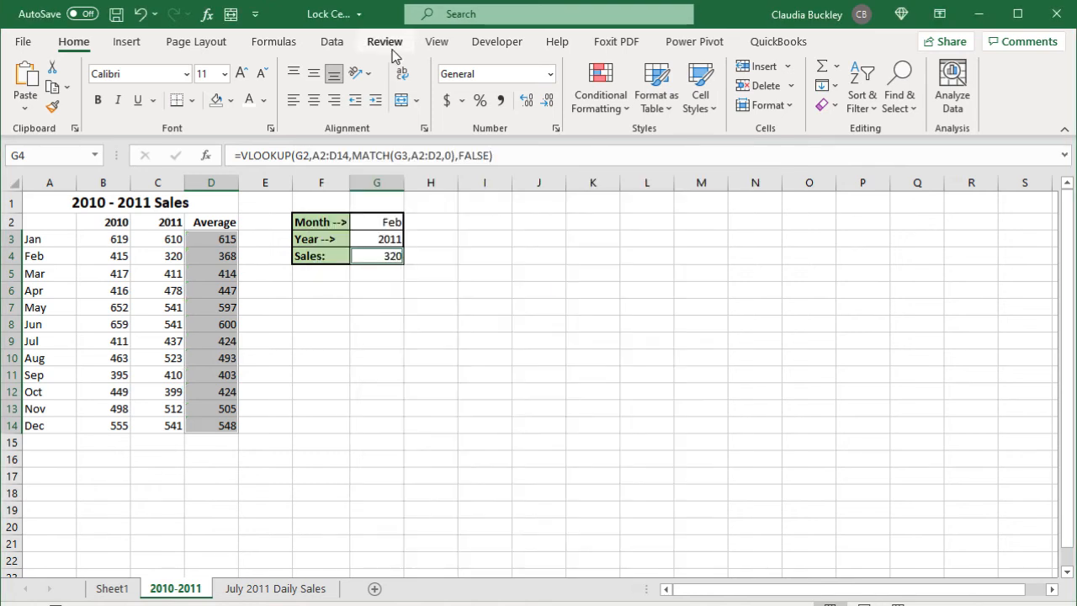
Step: Protect the 2010-2011 sheet with default permissions and no password
{"action": "left_click", "coordinate": [389, 44]}
{"action": "left_click", "coordinate": [667, 90]}
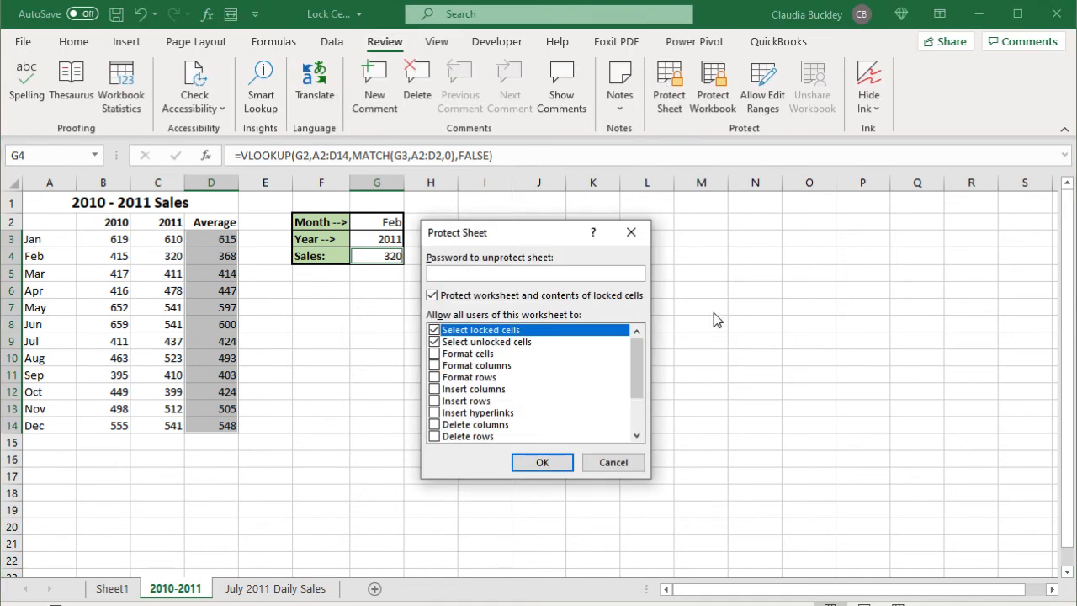
{"action": "left_click", "coordinate": [543, 463]}
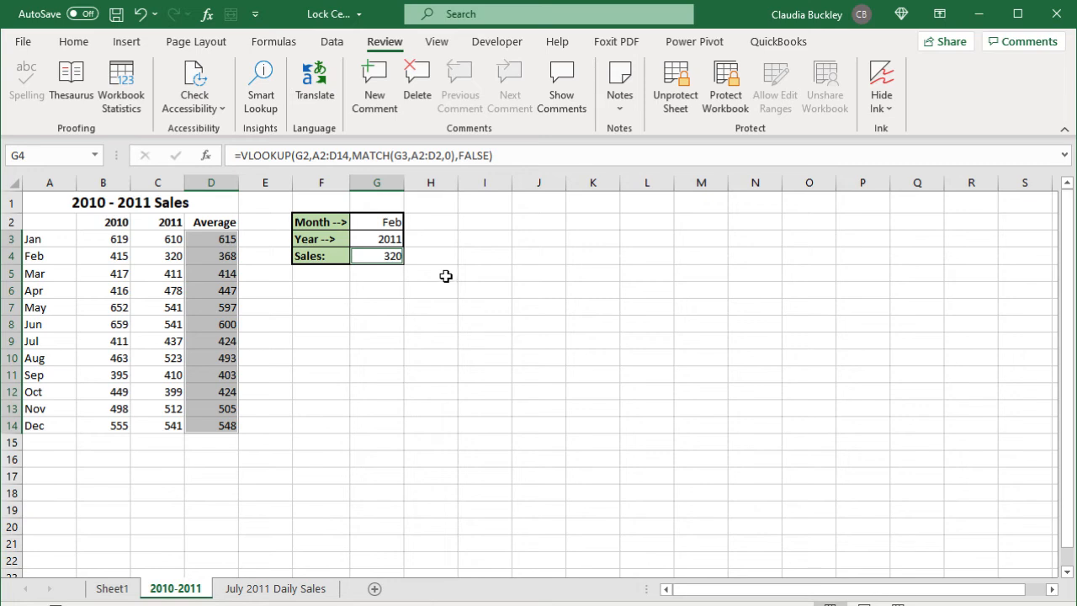
Step: Unprotect the sheet and mark the selected formula cells as Hidden in Format Cells > Protection
{"action": "left_click", "coordinate": [675, 88]}
{"action": "key", "text": "ctrl+1"}
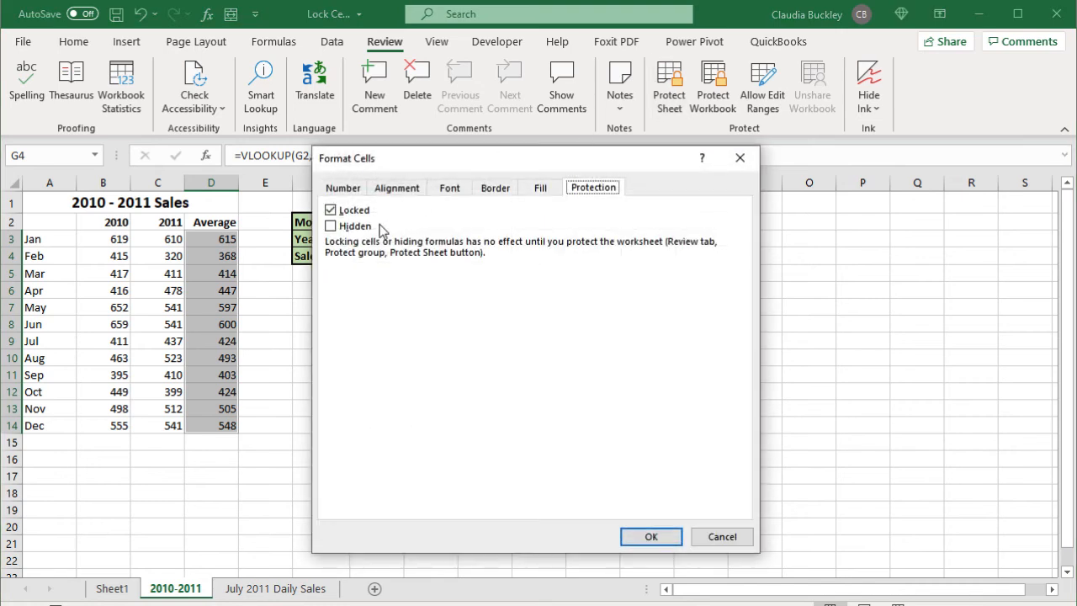
{"action": "left_click", "coordinate": [355, 226]}
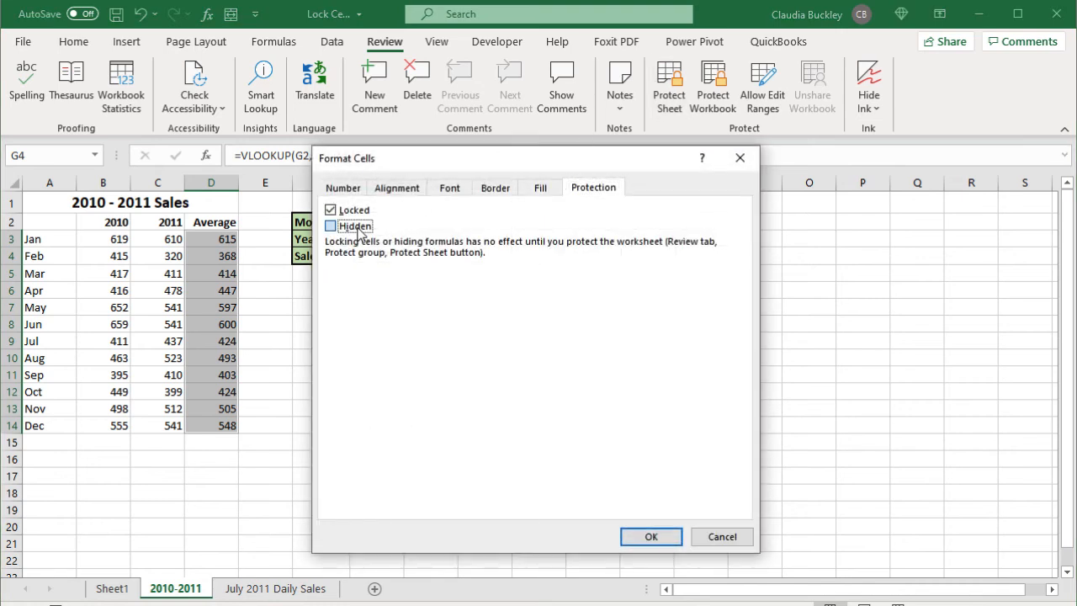
{"action": "left_click", "coordinate": [660, 542]}
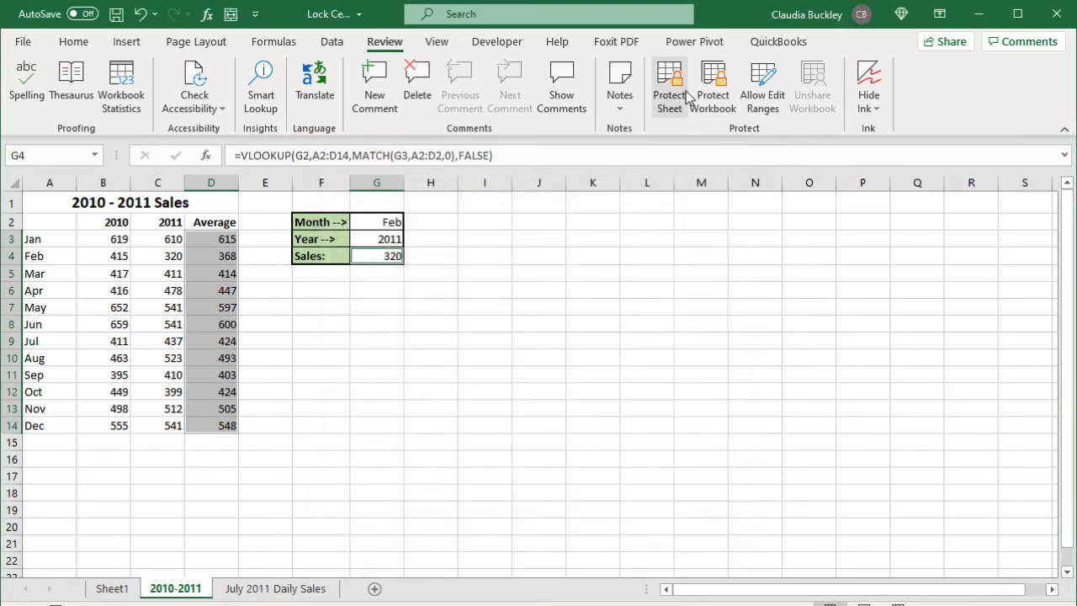
Step: Re-protect the sheet, then check that D3 and the Average cells below hide their formulas
{"action": "left_click", "coordinate": [684, 95]}
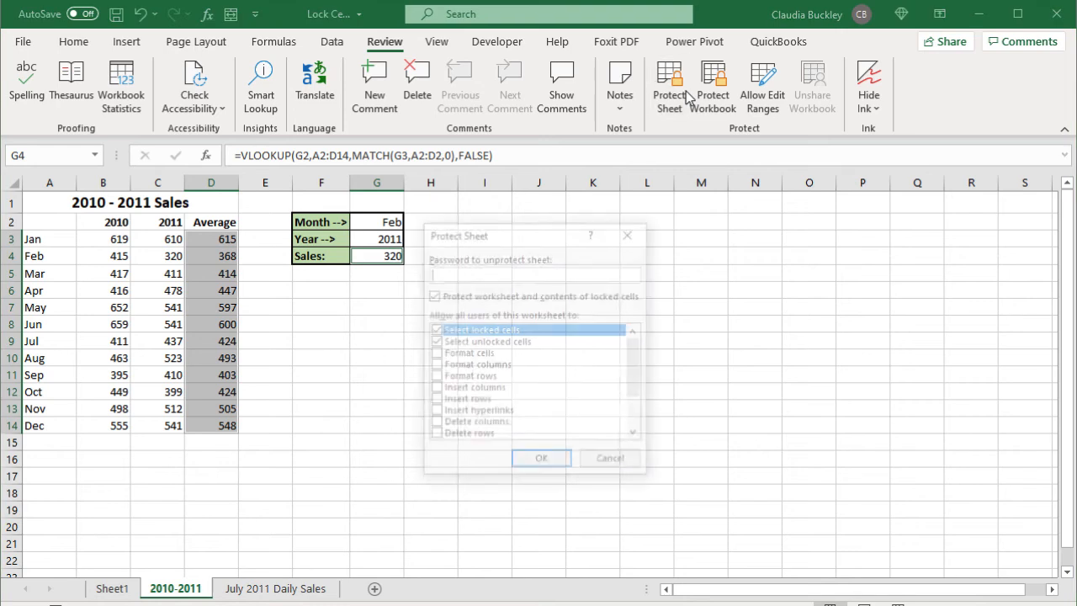
{"action": "left_click", "coordinate": [542, 463]}
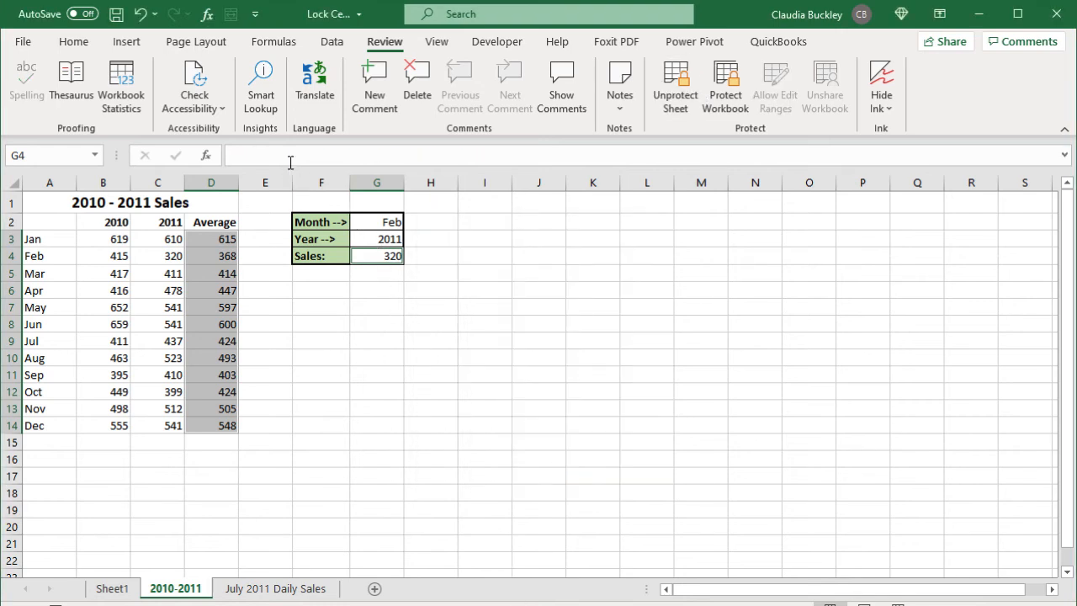
{"action": "left_click", "coordinate": [230, 243]}
{"action": "key", "text": "Down"}
{"action": "key", "text": "Down"}
{"action": "key", "text": "Down"}
{"action": "key", "text": "Down"}
{"action": "key", "text": "Down"}
{"action": "key", "text": "Down"}
{"action": "key", "text": "Down"}
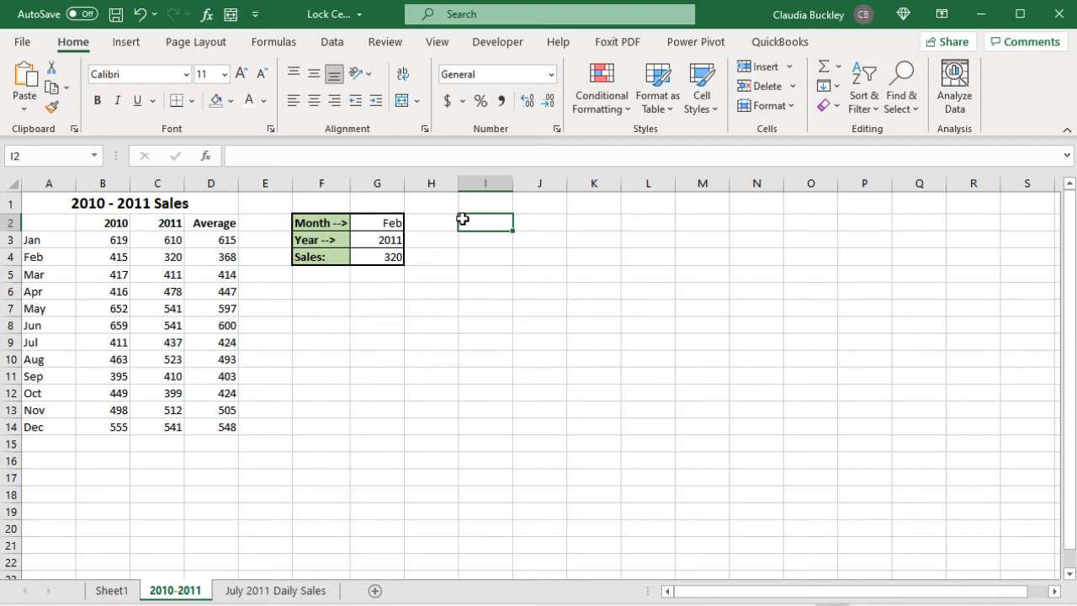
{"action": "left_click", "coordinate": [388, 46]}
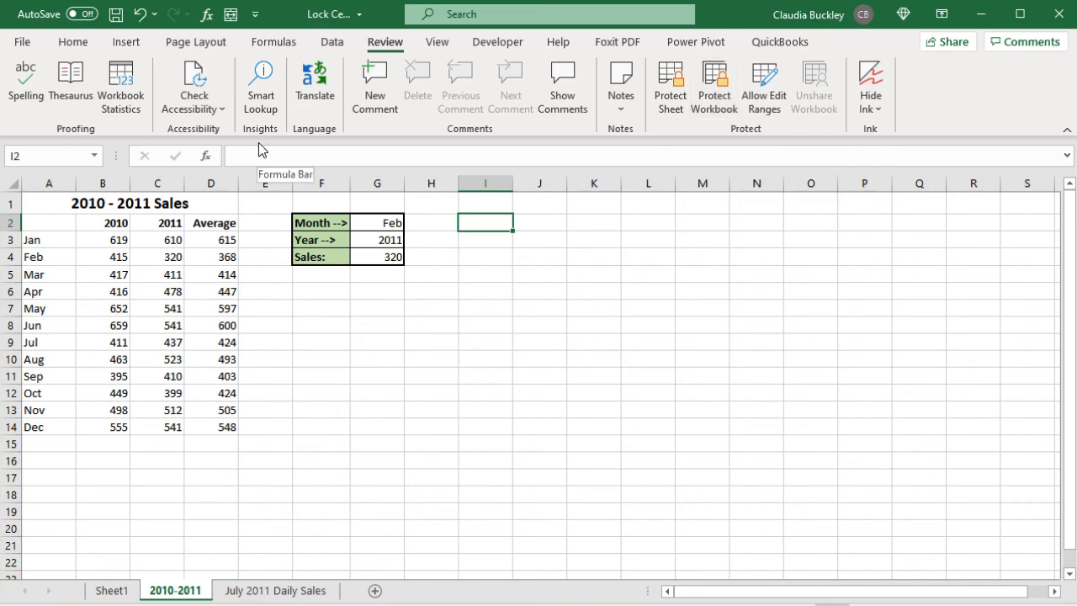
Step: Encrypt Lock Cells with an opening password, entered and confirmed, then close the workbook
{"action": "left_click", "coordinate": [20, 42]}
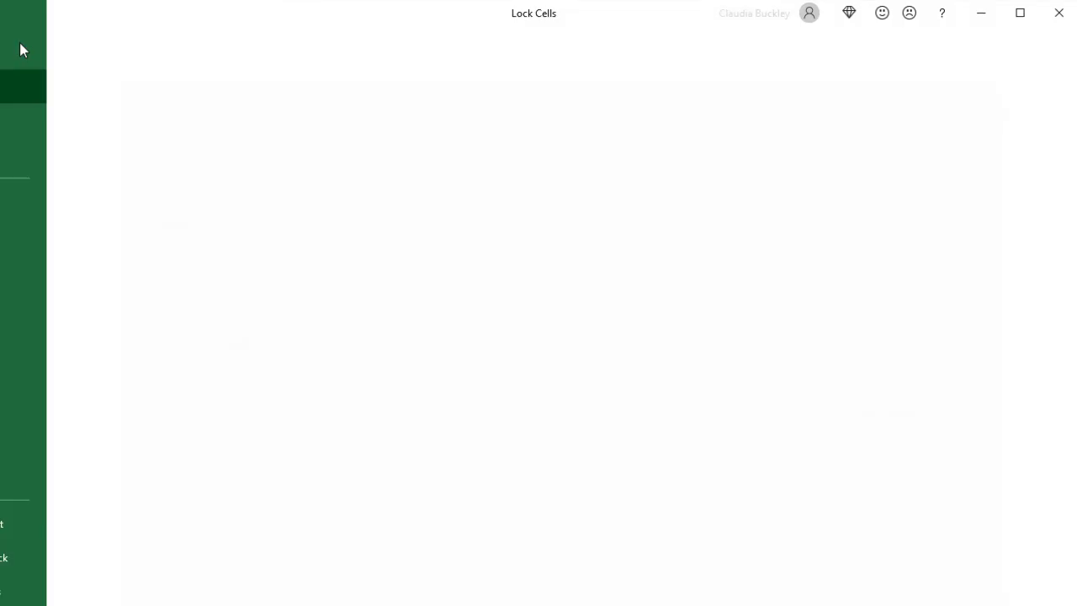
{"action": "left_click", "coordinate": [58, 202]}
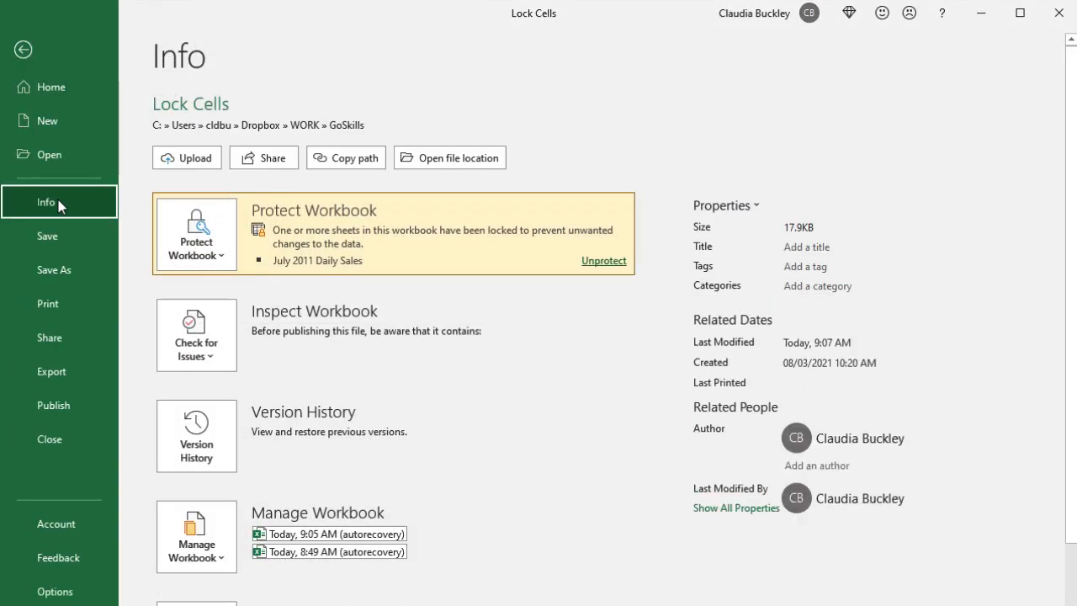
{"action": "left_click", "coordinate": [223, 263]}
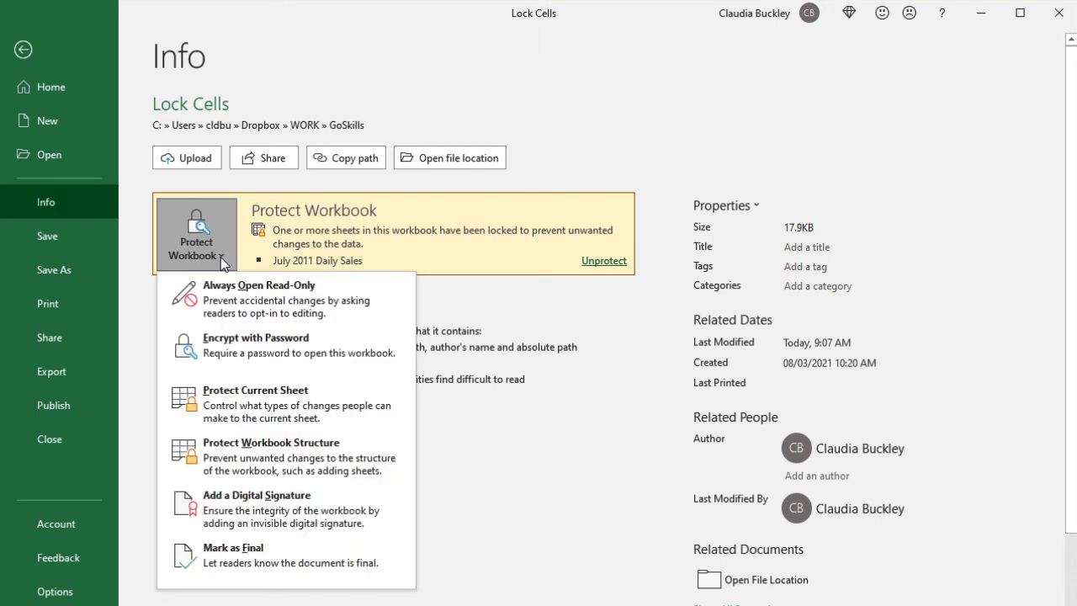
{"action": "left_click", "coordinate": [238, 348]}
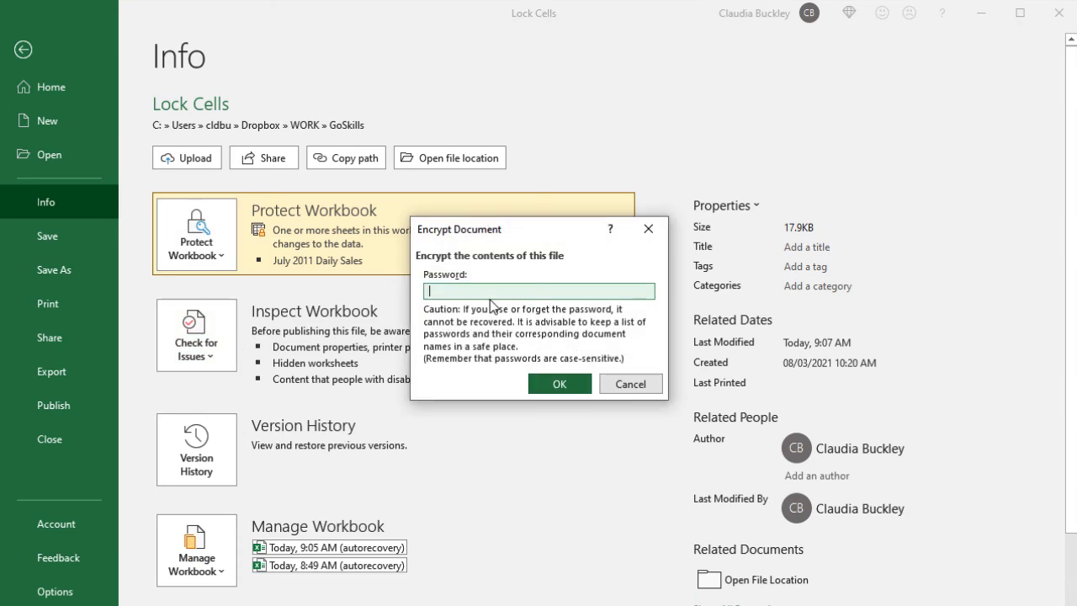
{"action": "type", "text": "1234"}
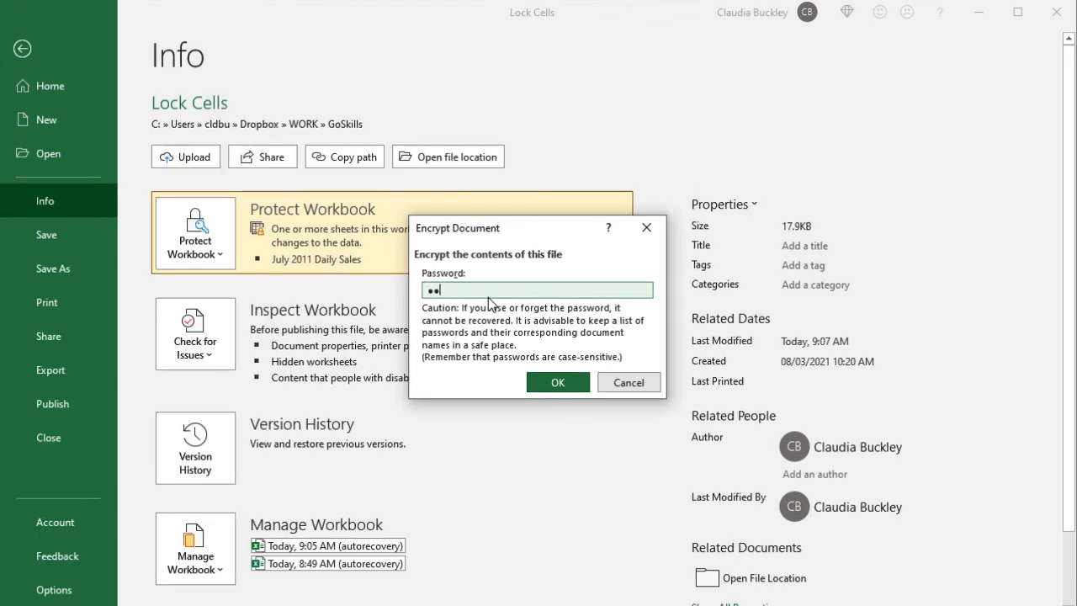
{"action": "key", "text": "Return"}
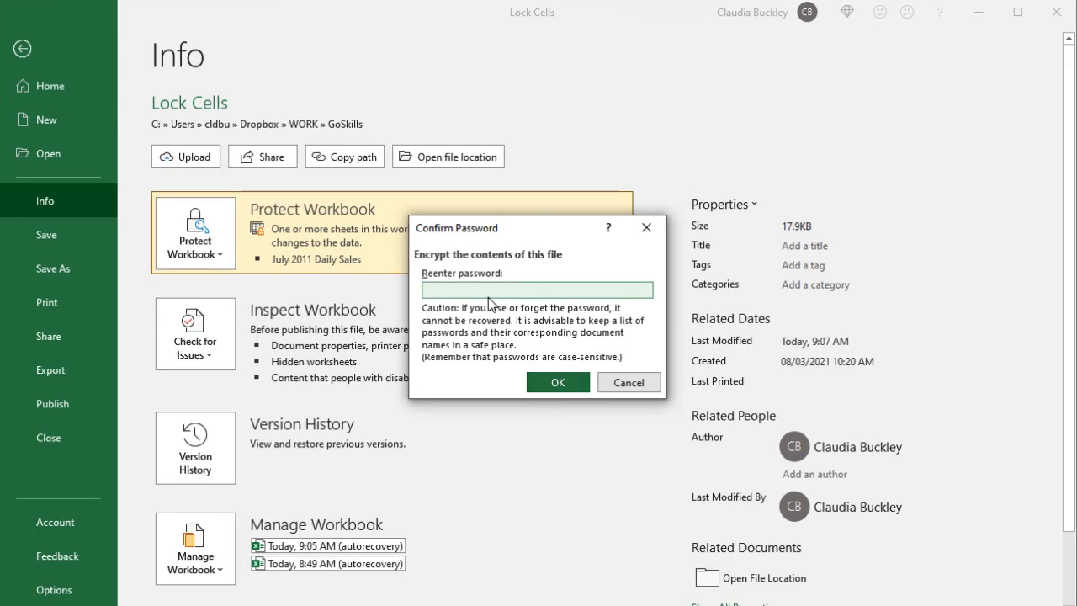
{"action": "type", "text": "1234"}
{"action": "key", "text": "Return"}
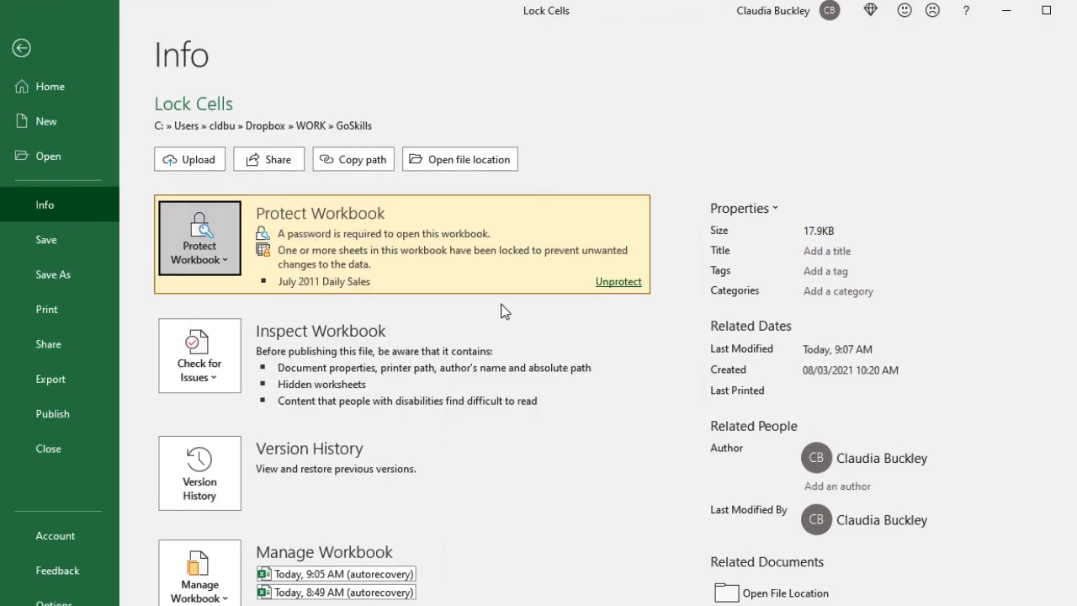
{"action": "left_click", "coordinate": [1073, 10]}
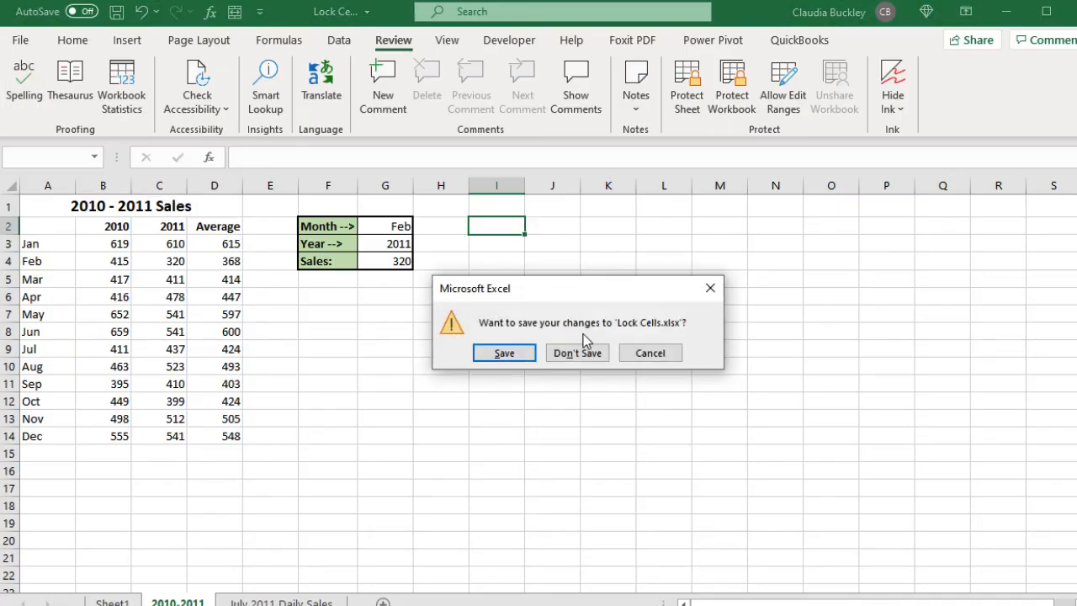
Step: Save Lock Cells, then reopen it from Recent files by entering its password
{"action": "left_click", "coordinate": [505, 353]}
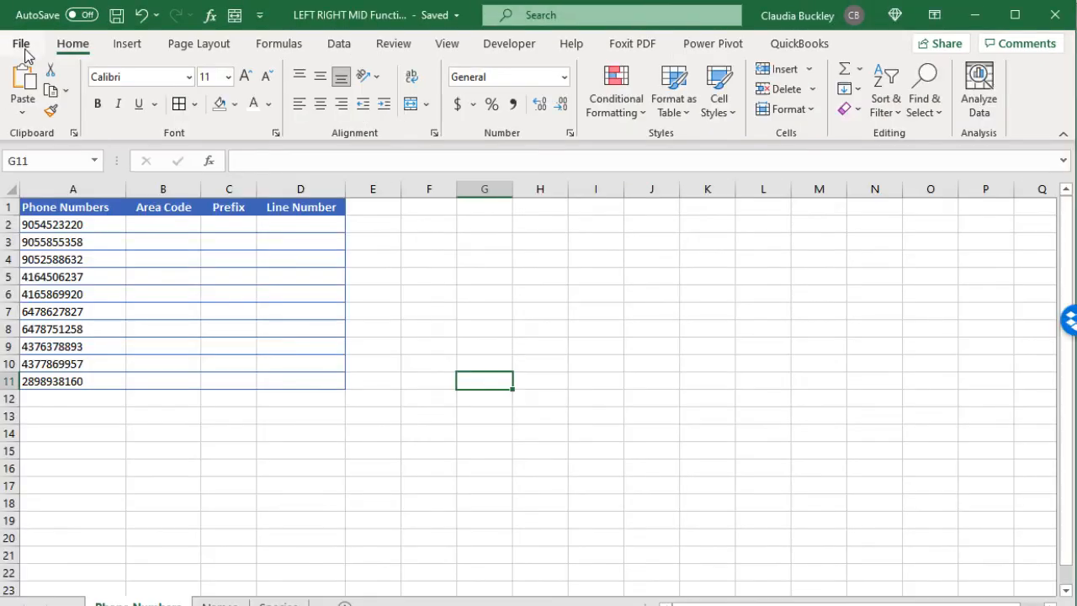
{"action": "left_click", "coordinate": [20, 41]}
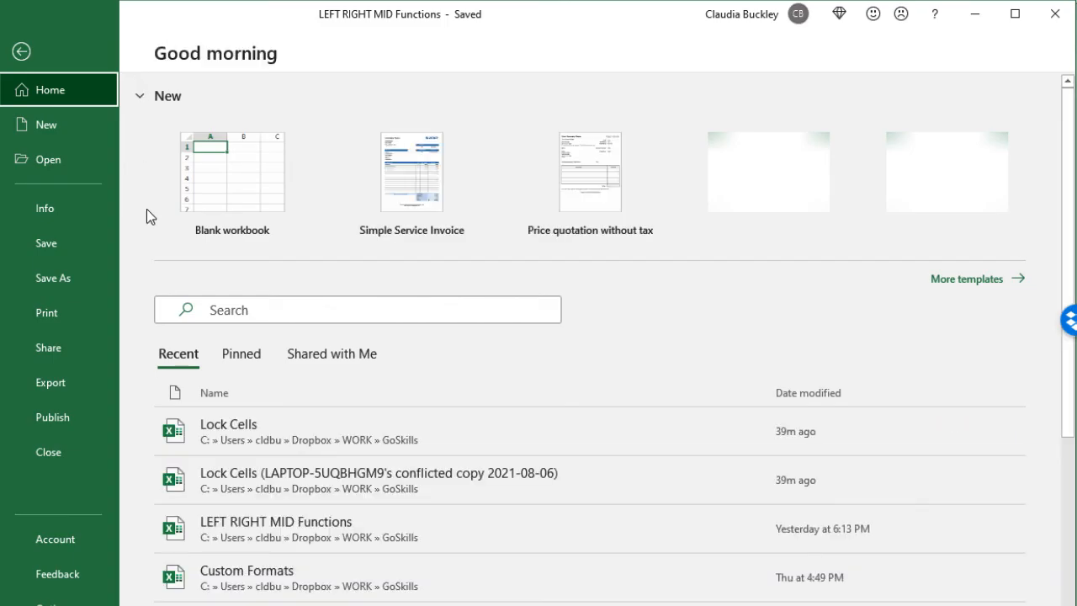
{"action": "left_click", "coordinate": [239, 436]}
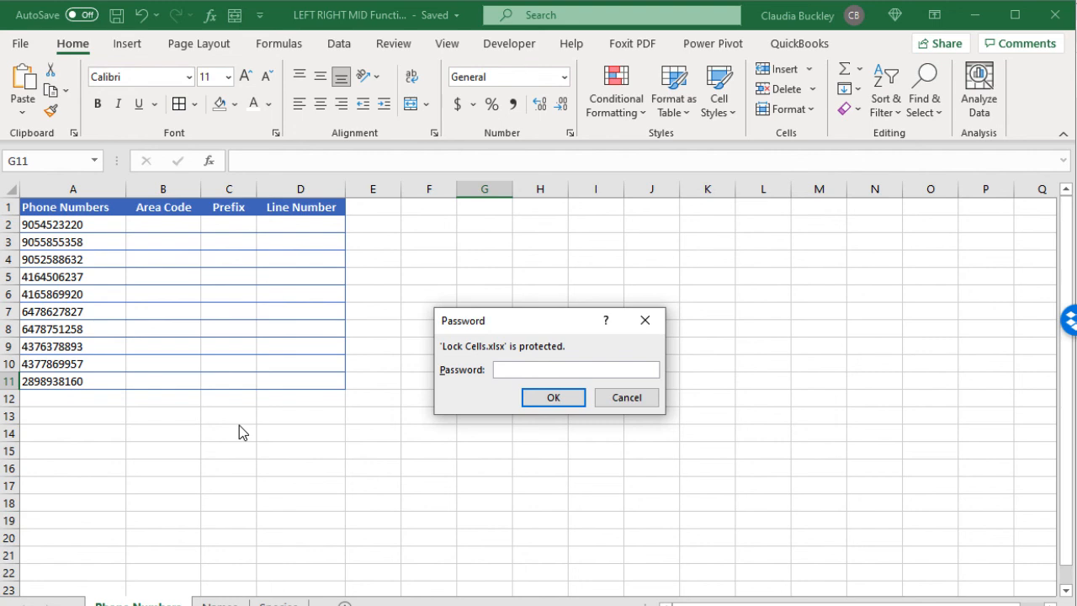
{"action": "type", "text": "1234"}
{"action": "key", "text": "Return"}
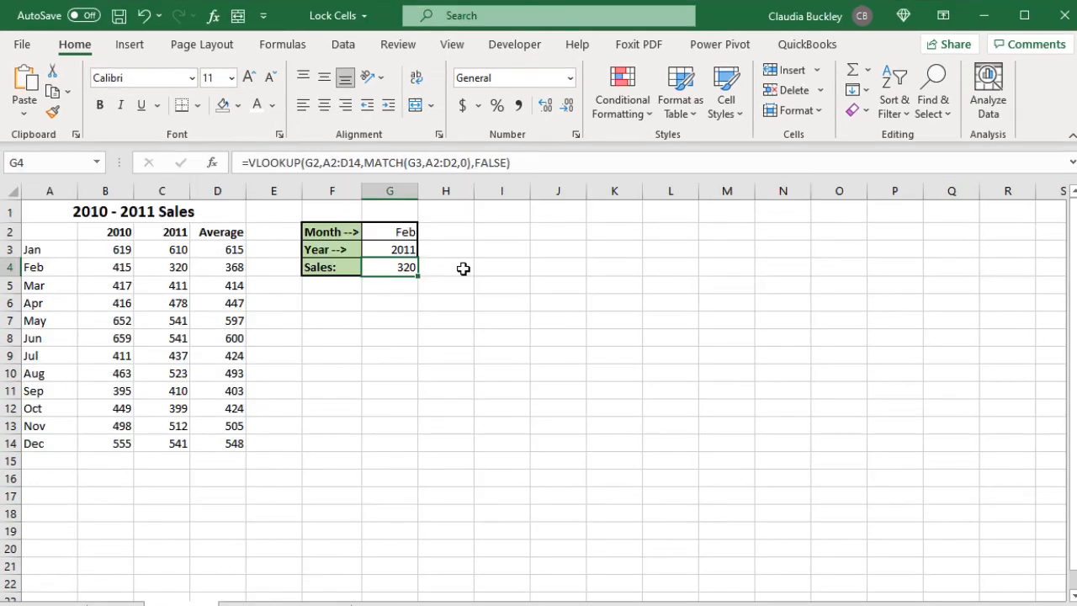